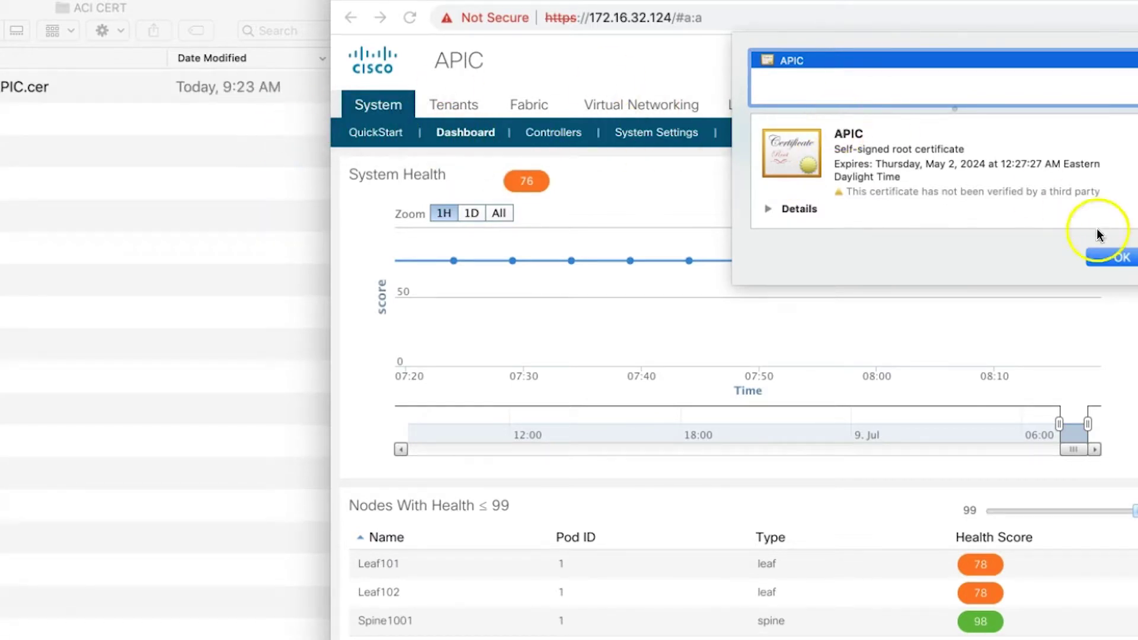
Step: Close the APIC certificate details and switch to another application
left_click(1120, 259)
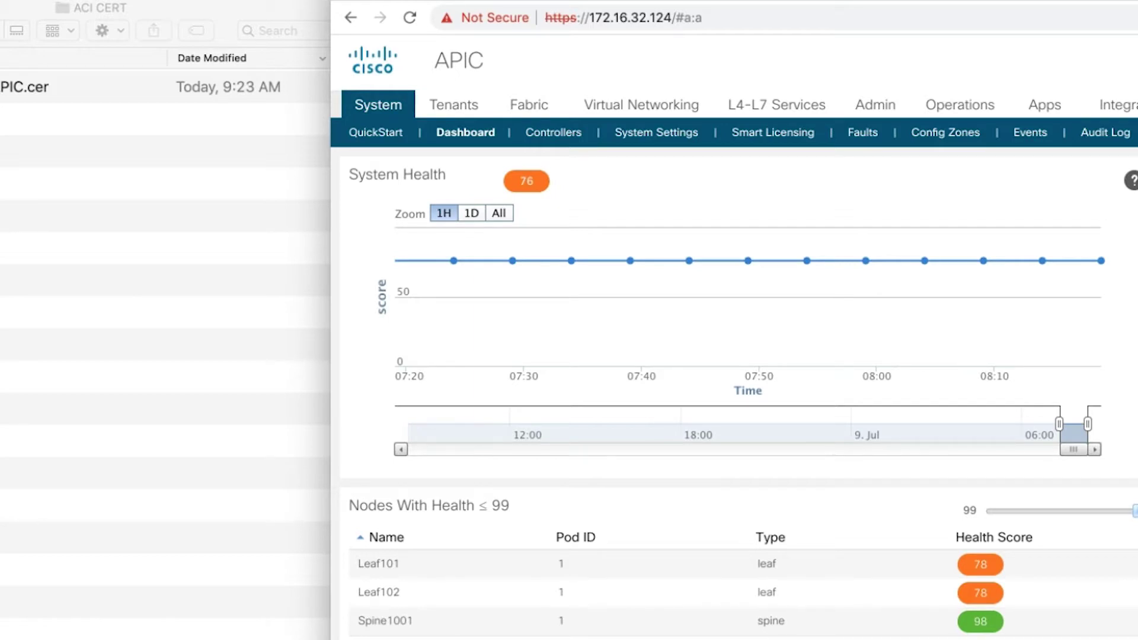
key("super+Tab")
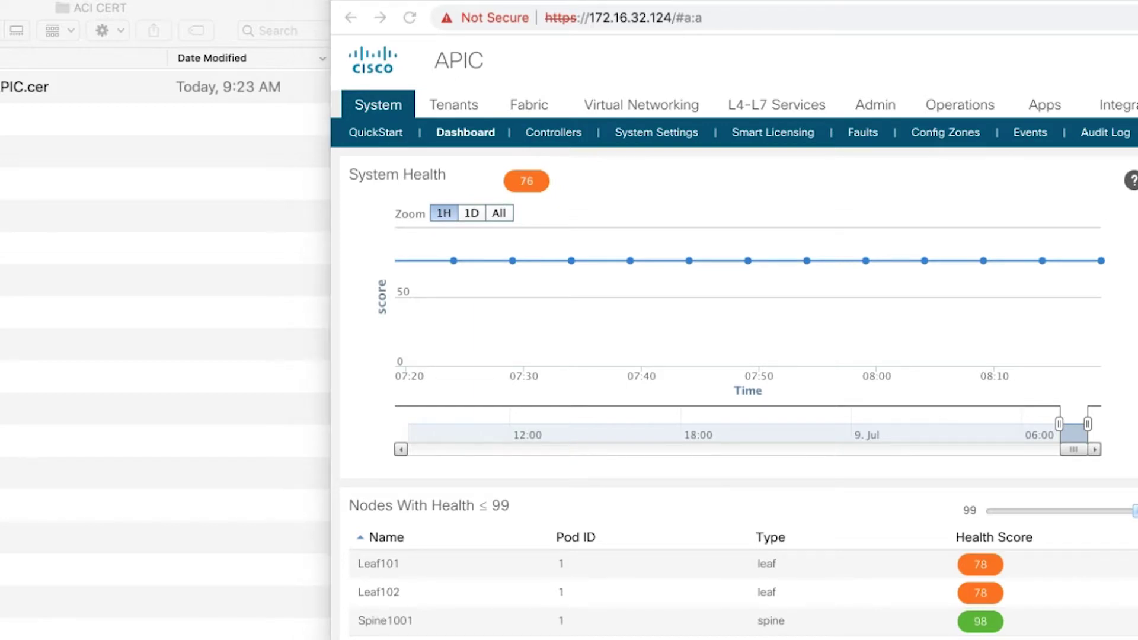
Step: Go to the Trusted Certificates list under Administration > System > Certificates
left_click(553, 45)
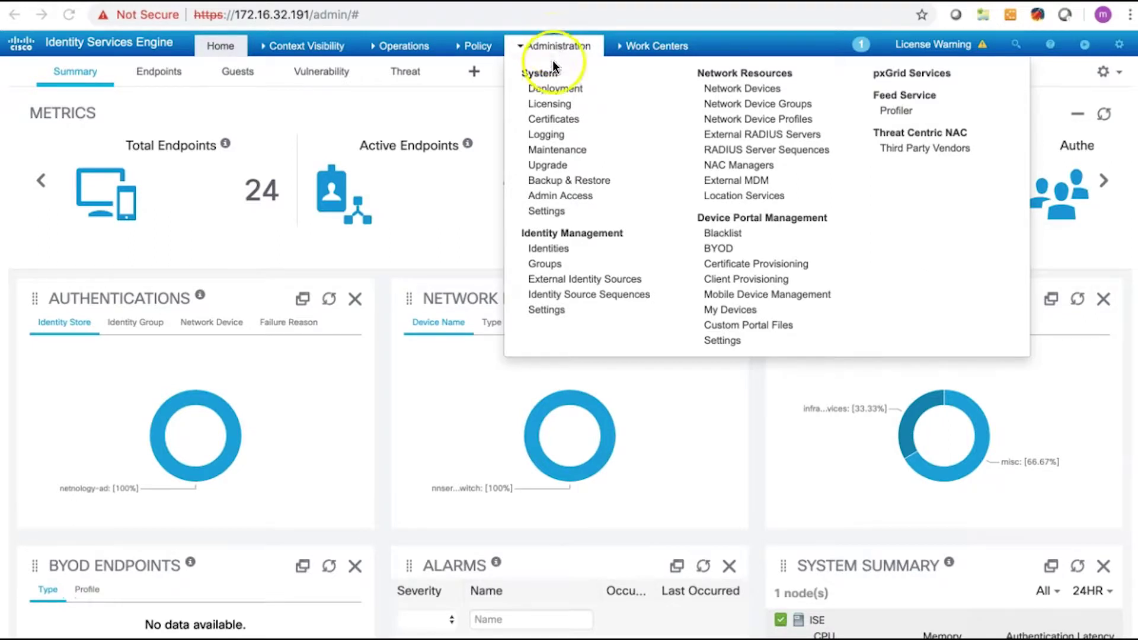
left_click(554, 89)
left_click(549, 47)
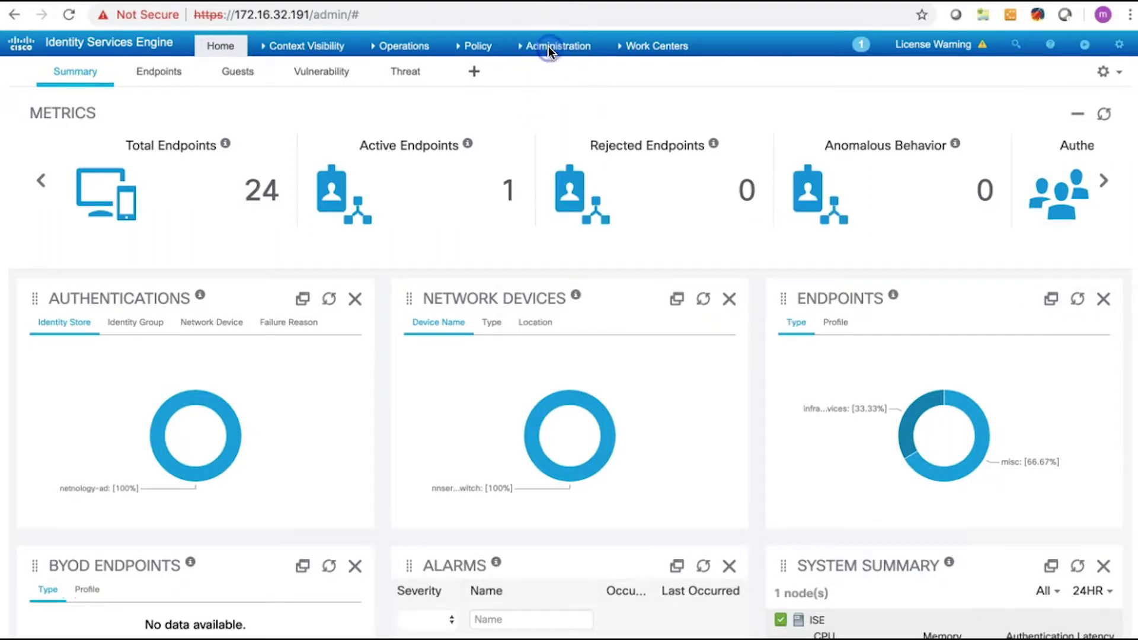
left_click(553, 120)
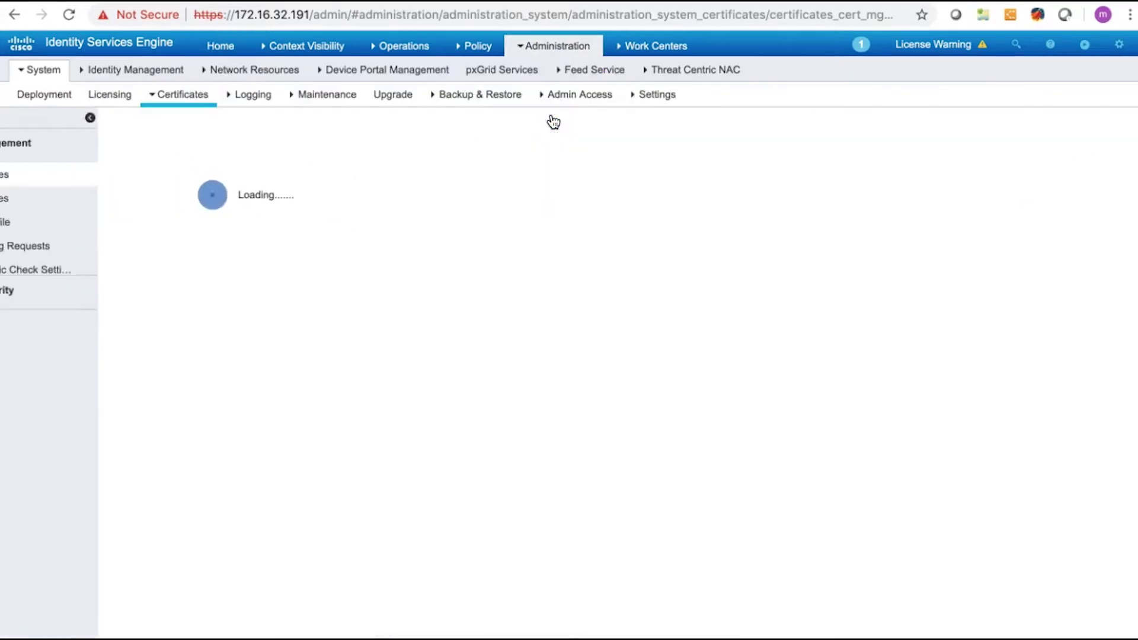
left_click(137, 200)
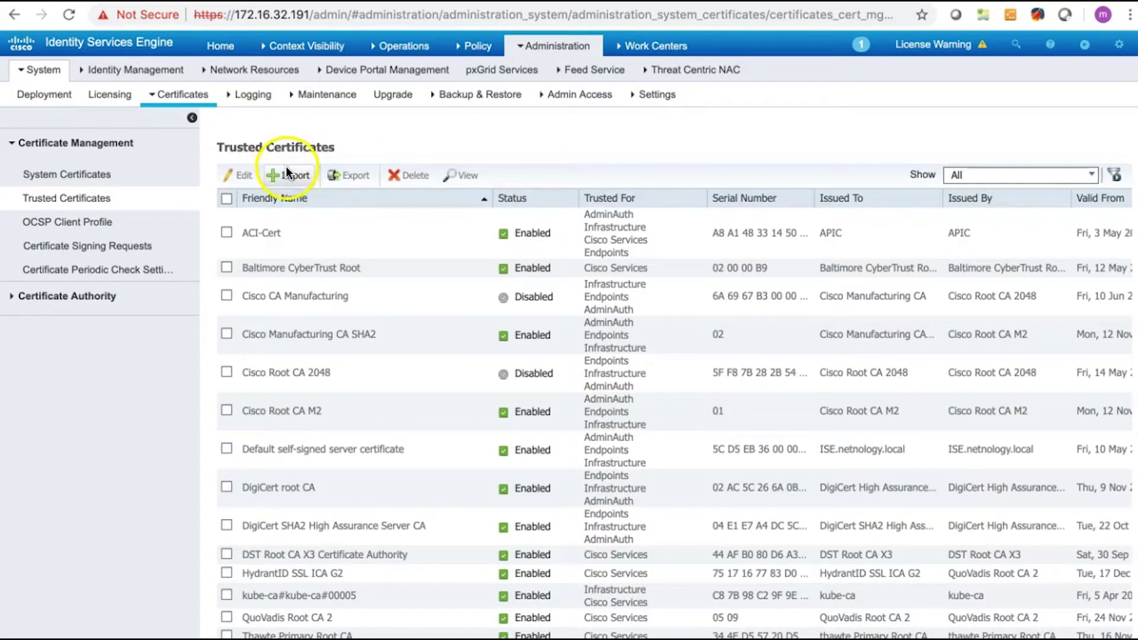
Step: Import a trusted certificate trusted for client/Syslog, admin and Cisco Services authentication
left_click(287, 173)
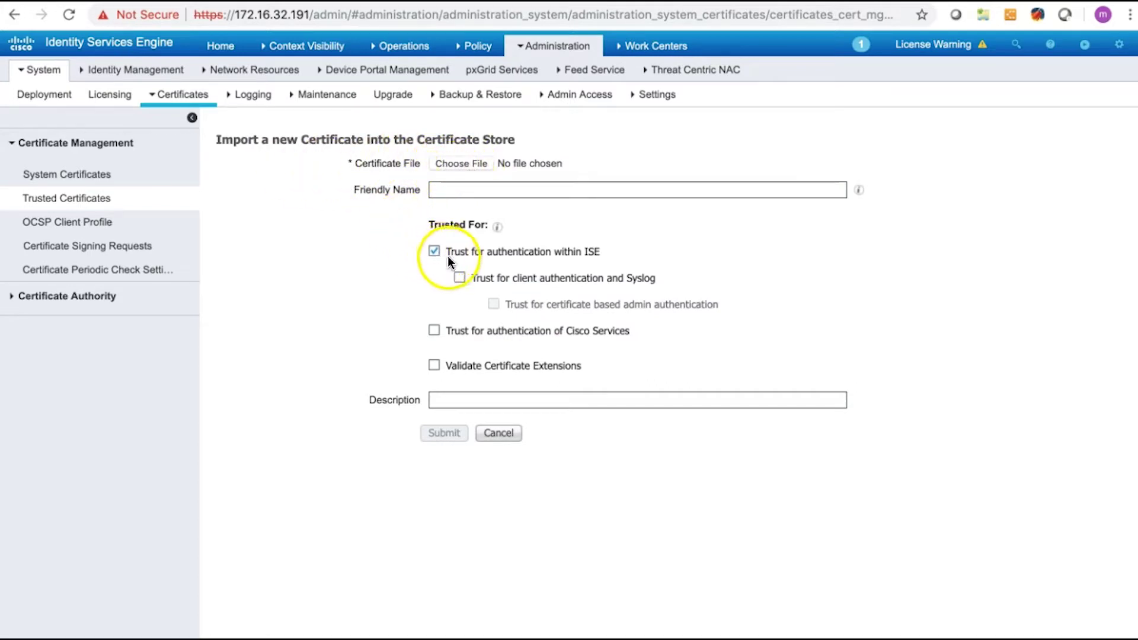
left_click(460, 284)
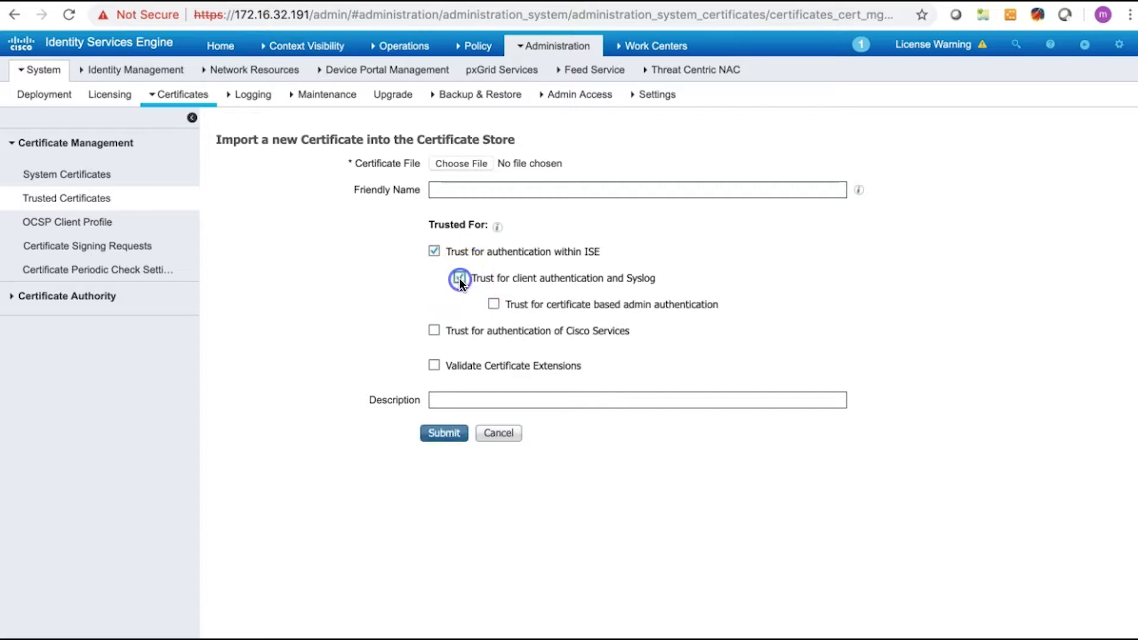
left_click(493, 304)
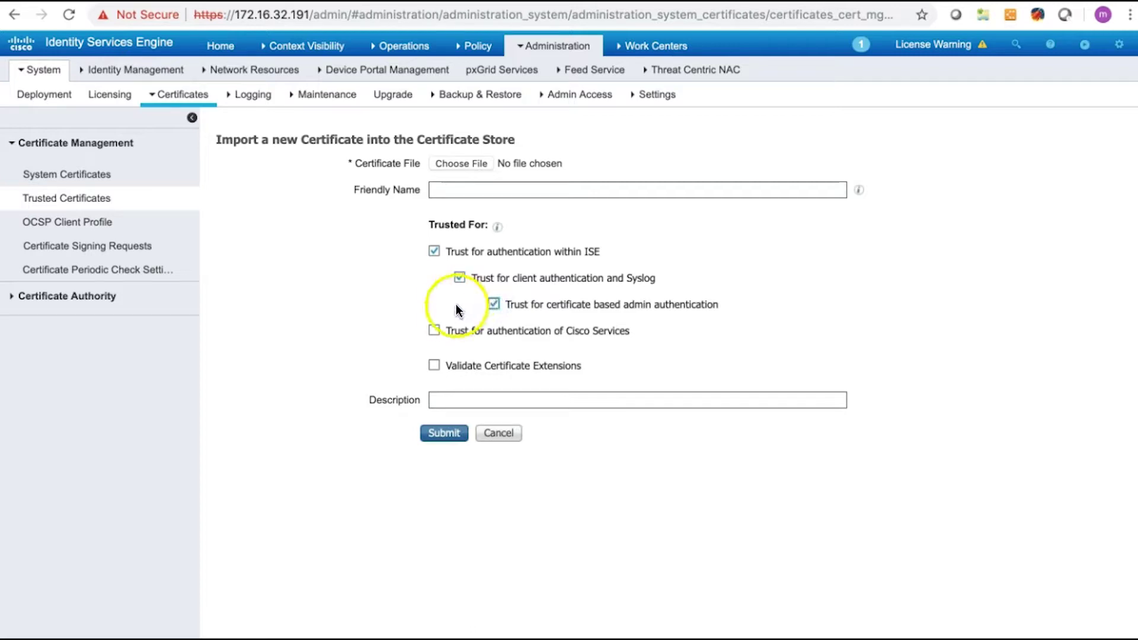
left_click(434, 330)
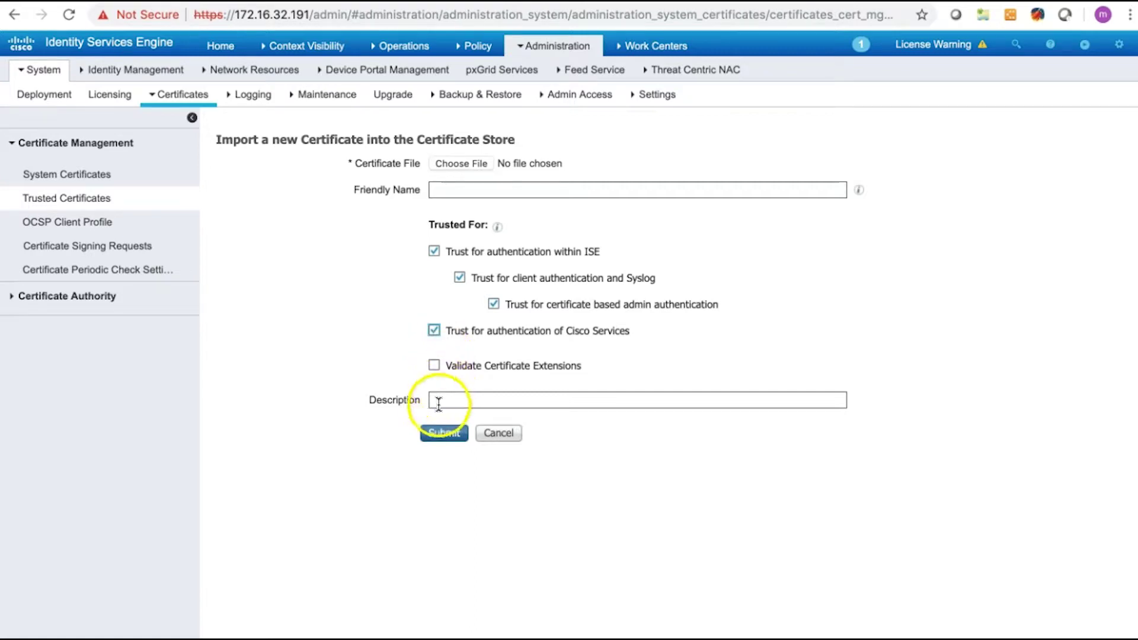
left_click(441, 433)
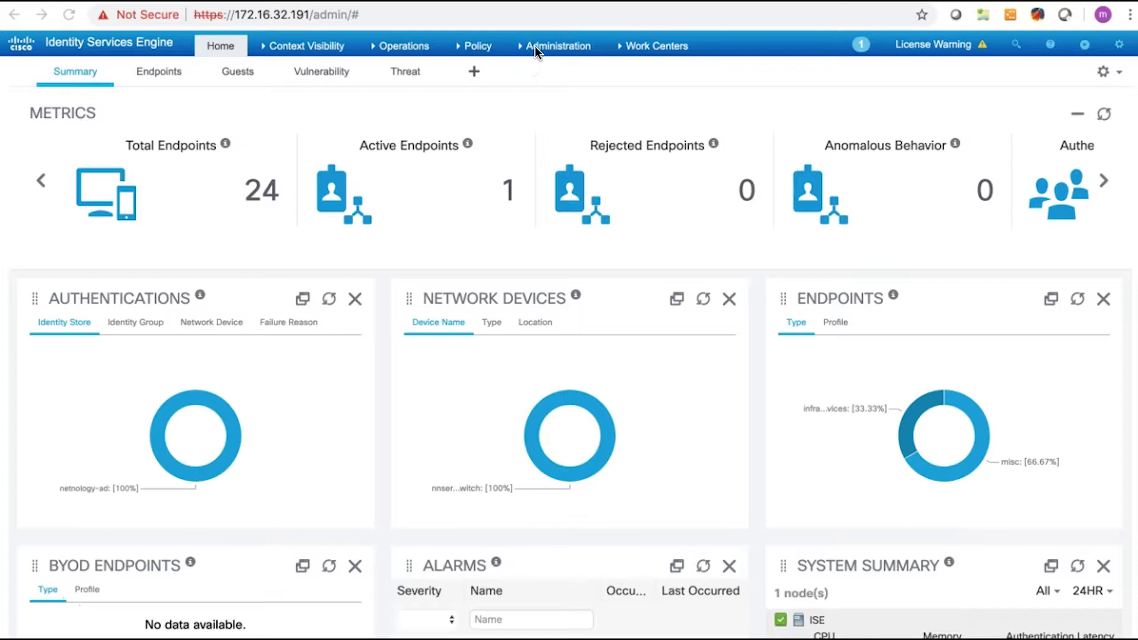
Step: Check Netnology-AD's groups (Contractors, Domain Users, Network-Admin), then go to Deployment
left_click(536, 46)
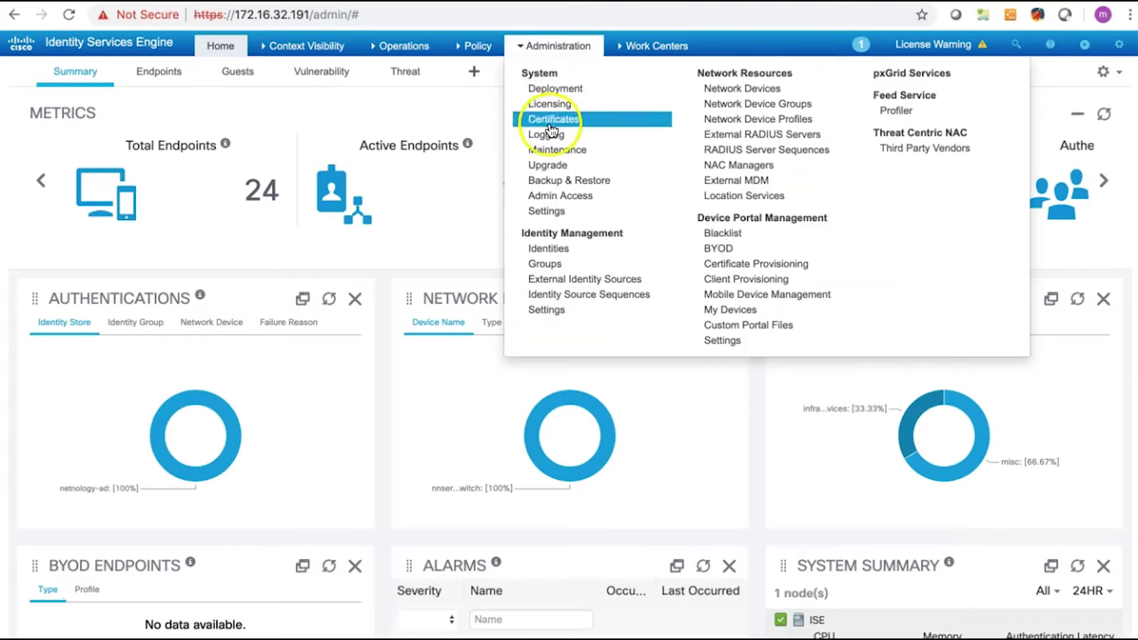
left_click(564, 287)
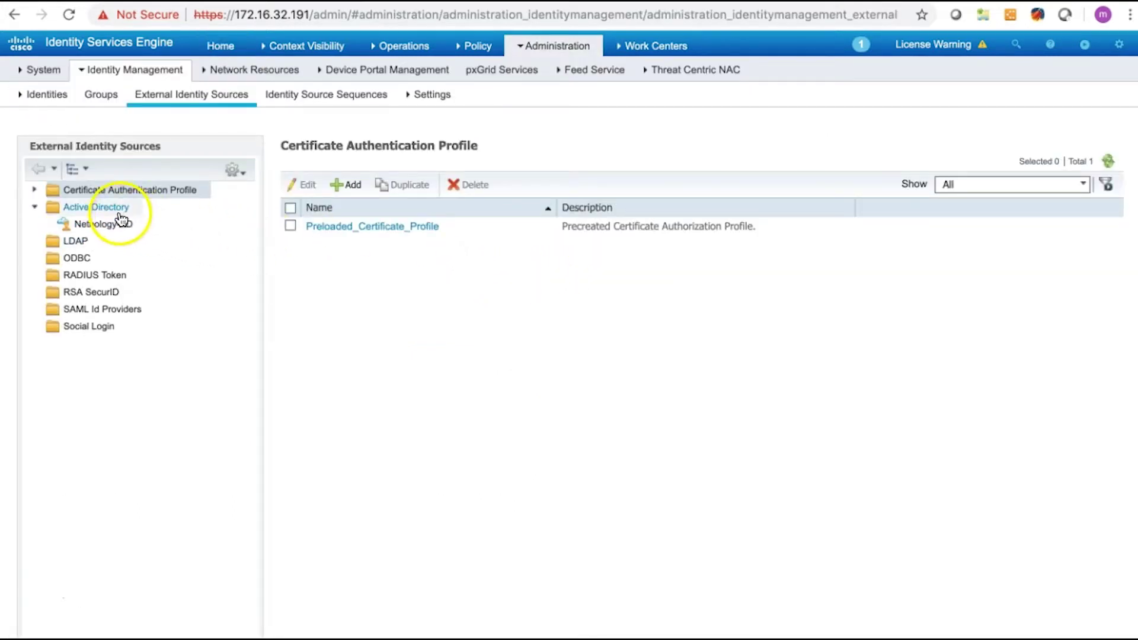
left_click(119, 208)
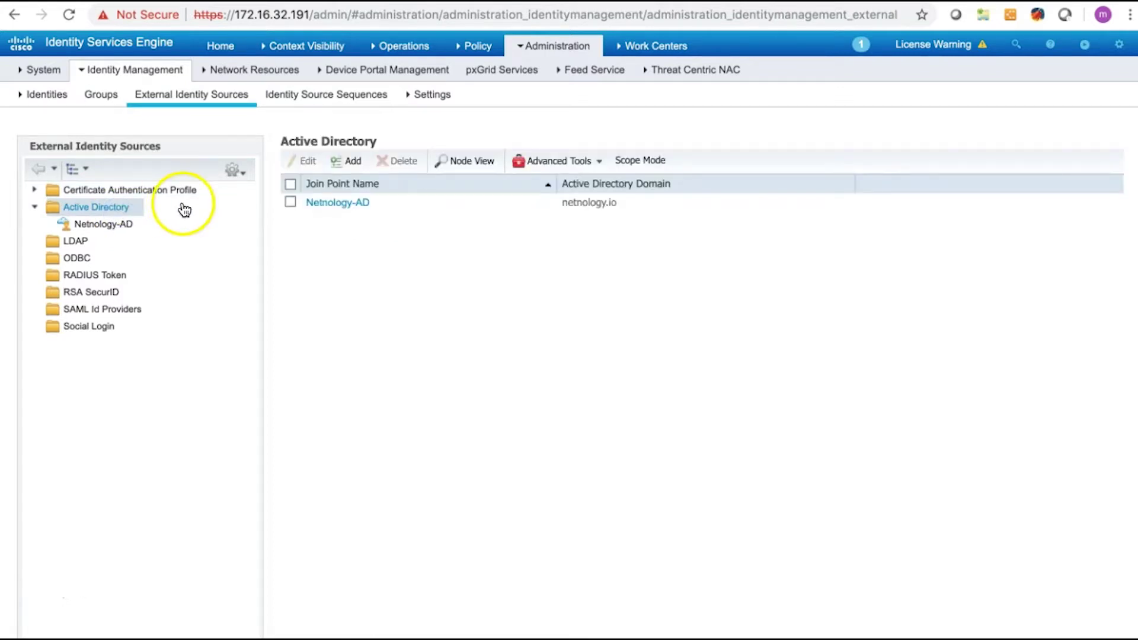
left_click(343, 162)
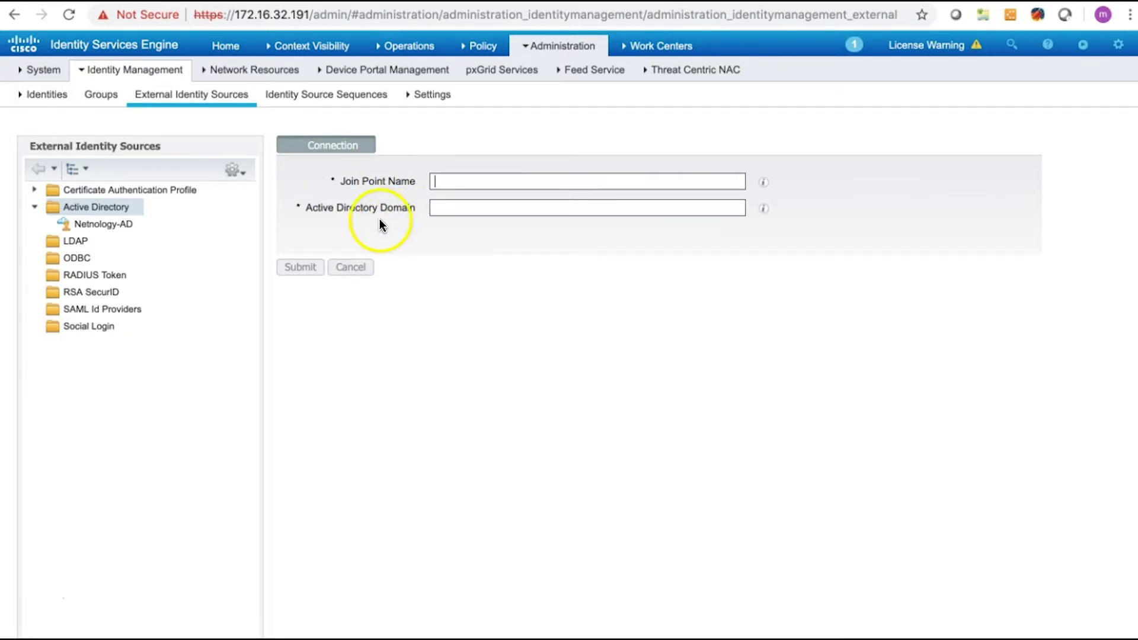
left_click(129, 229)
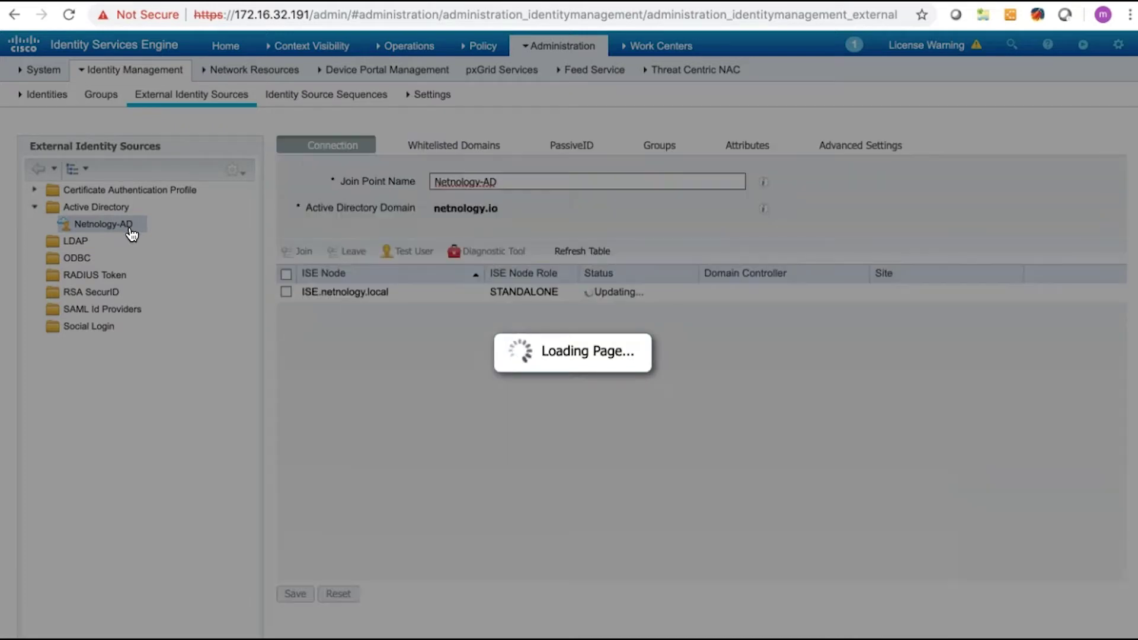
left_click(140, 228)
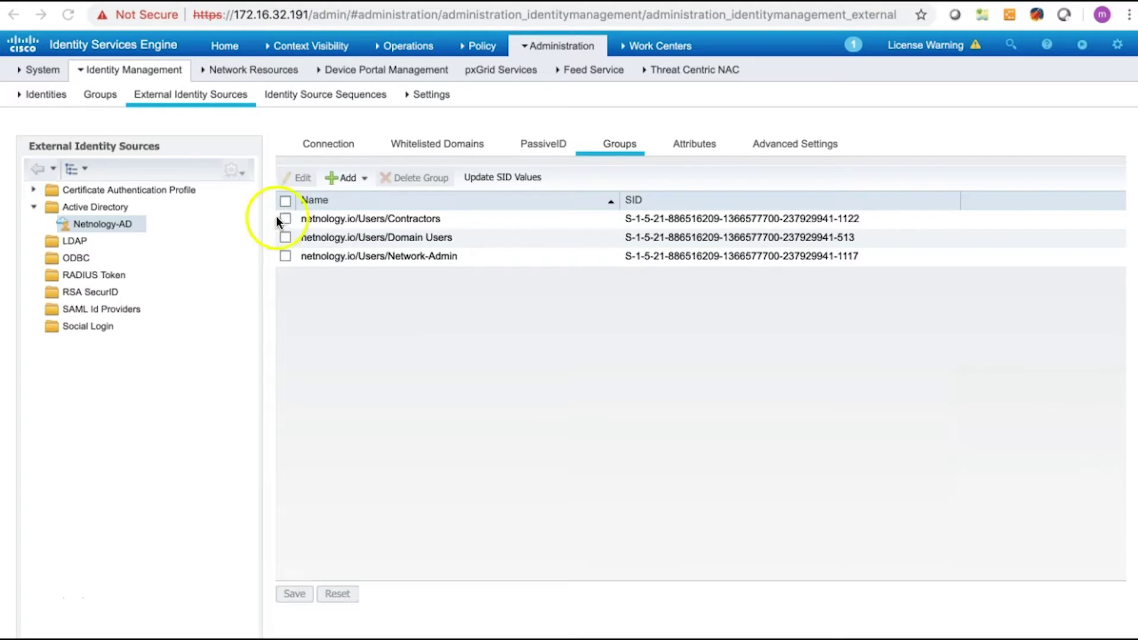
left_click(546, 42)
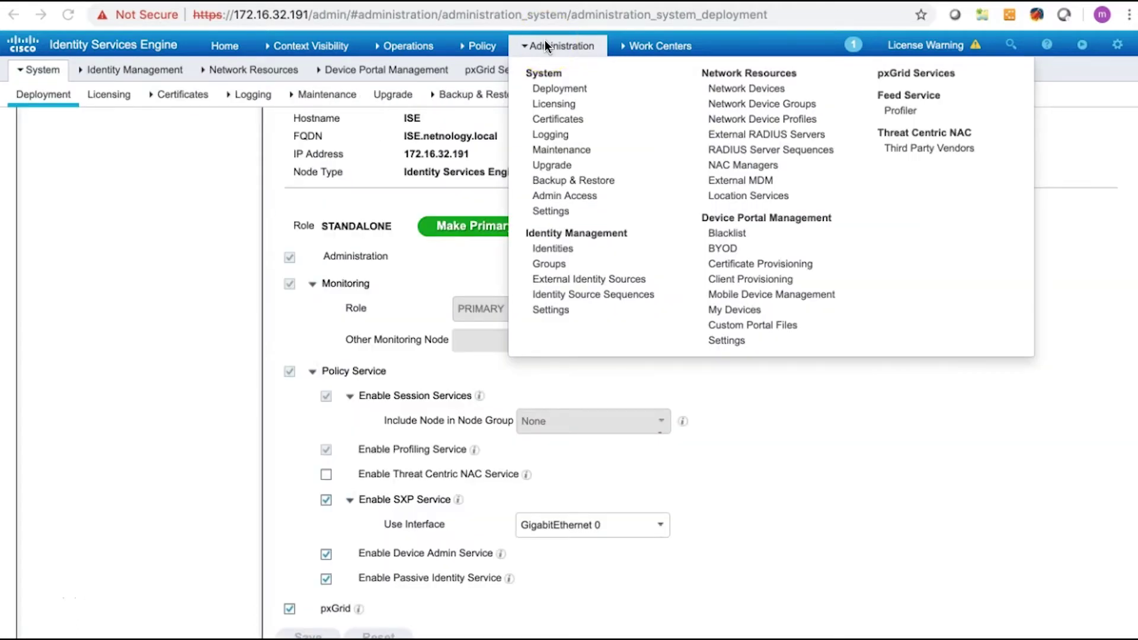
Step: Select the deployment node and scroll through the standalone node's enabled services
left_click(546, 49)
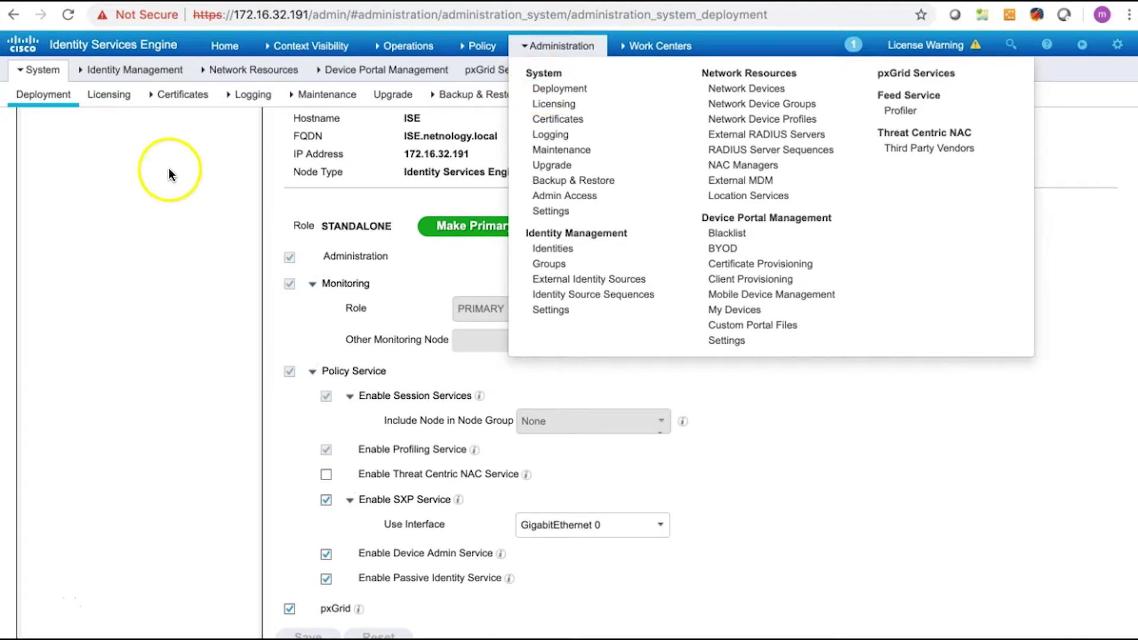
left_click(93, 198)
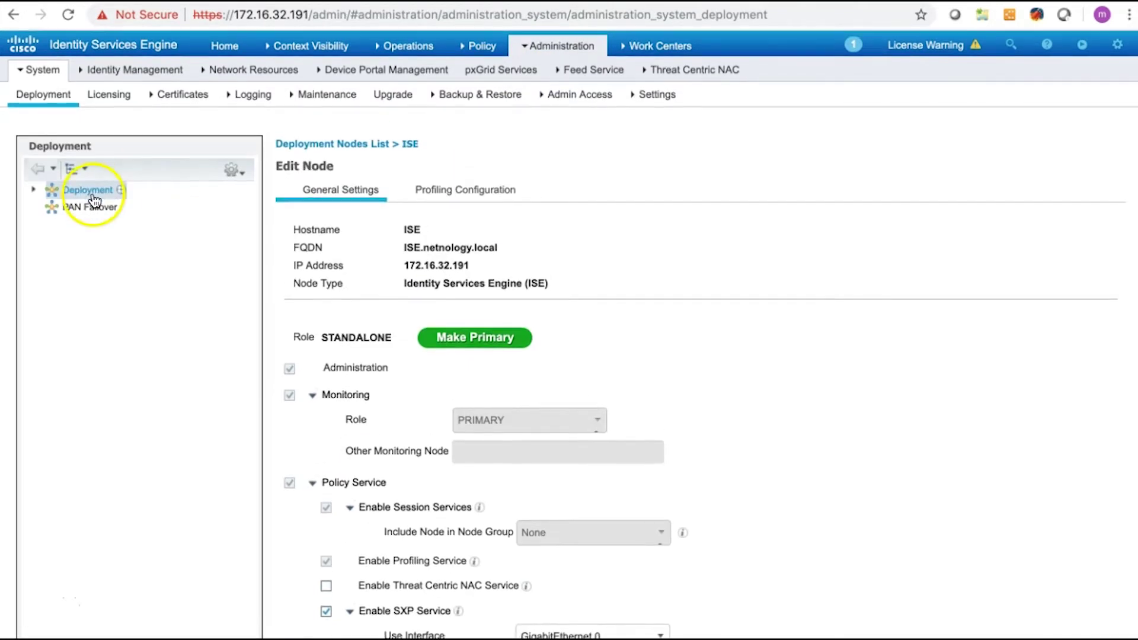
scroll(303, 283, "down", 2)
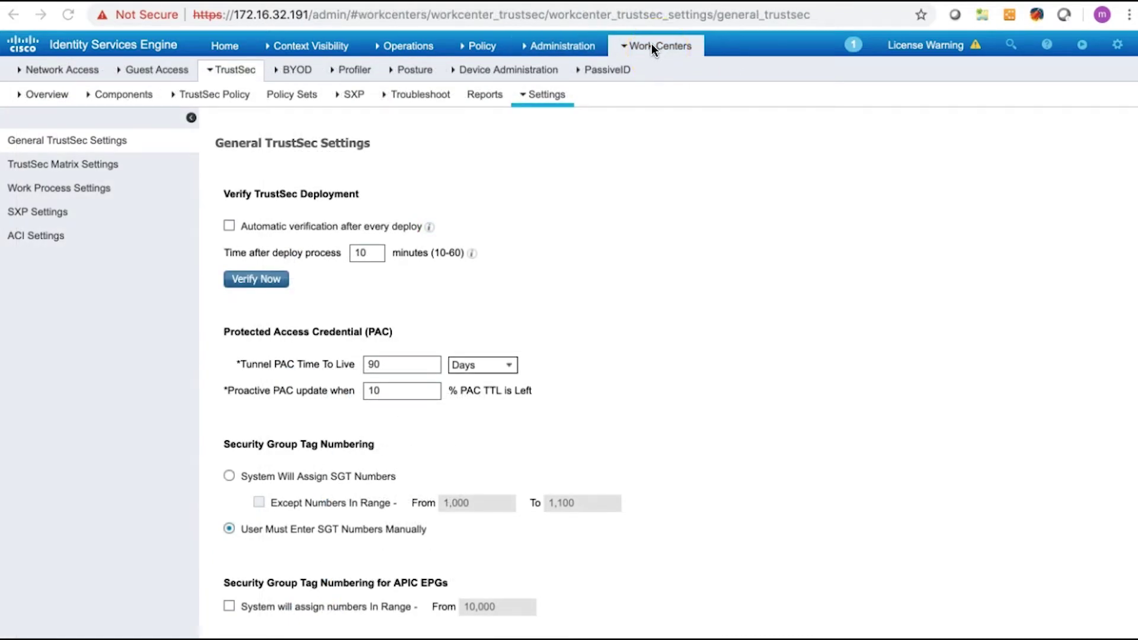
Step: Scroll through the automatic security group creation options, then open SXP Settings
mouse_move(481, 50)
mouse_move(628, 49)
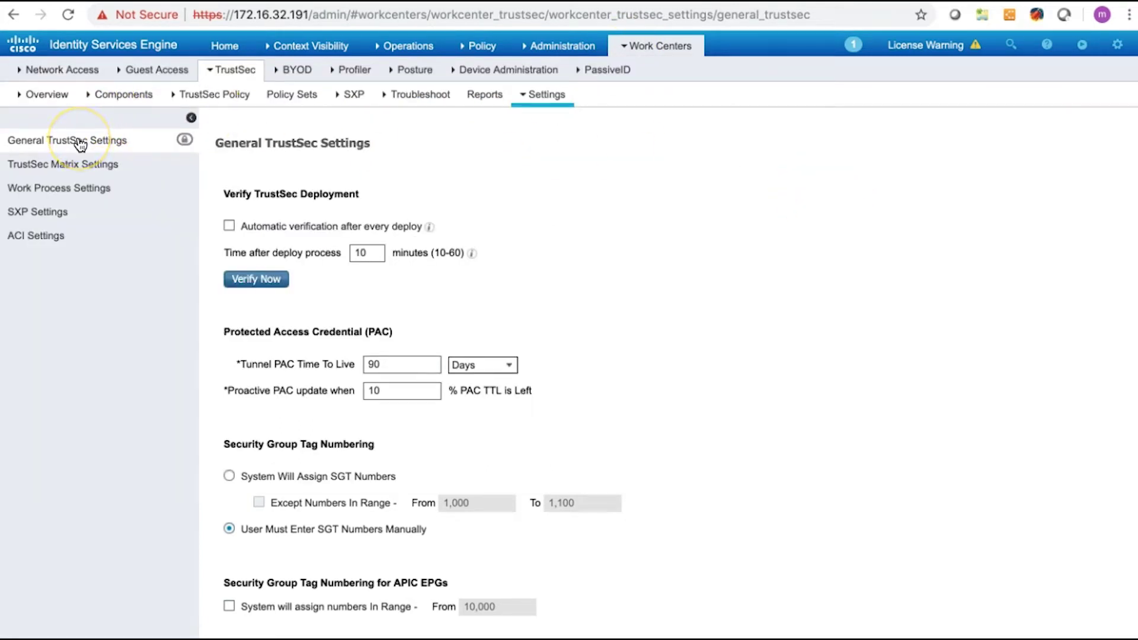
scroll(284, 262, "down", 7)
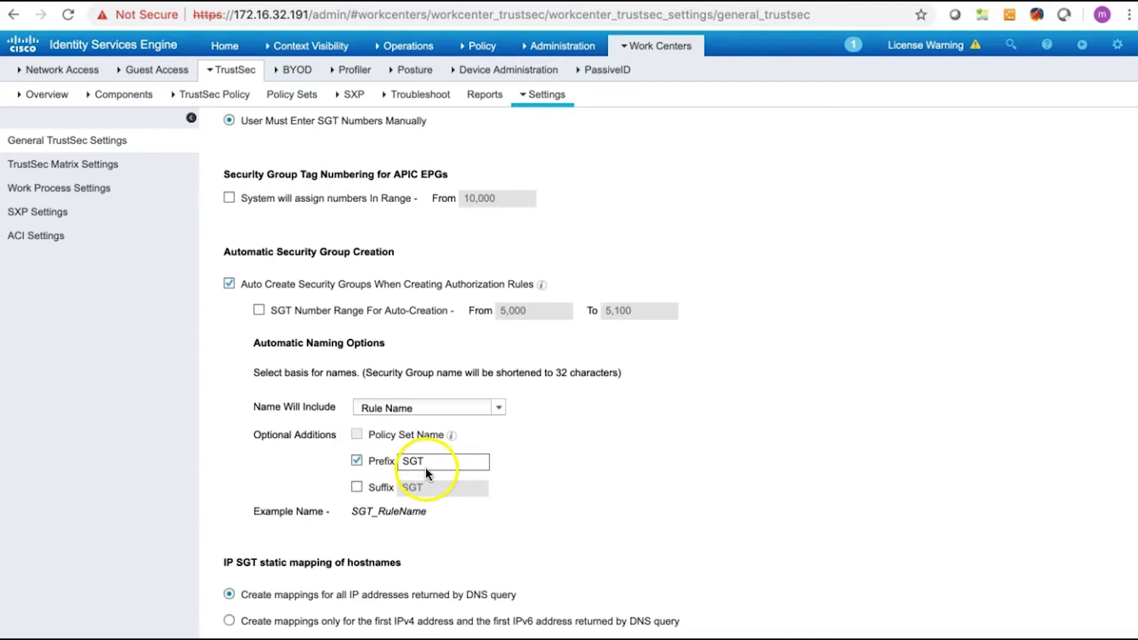
left_click(76, 210)
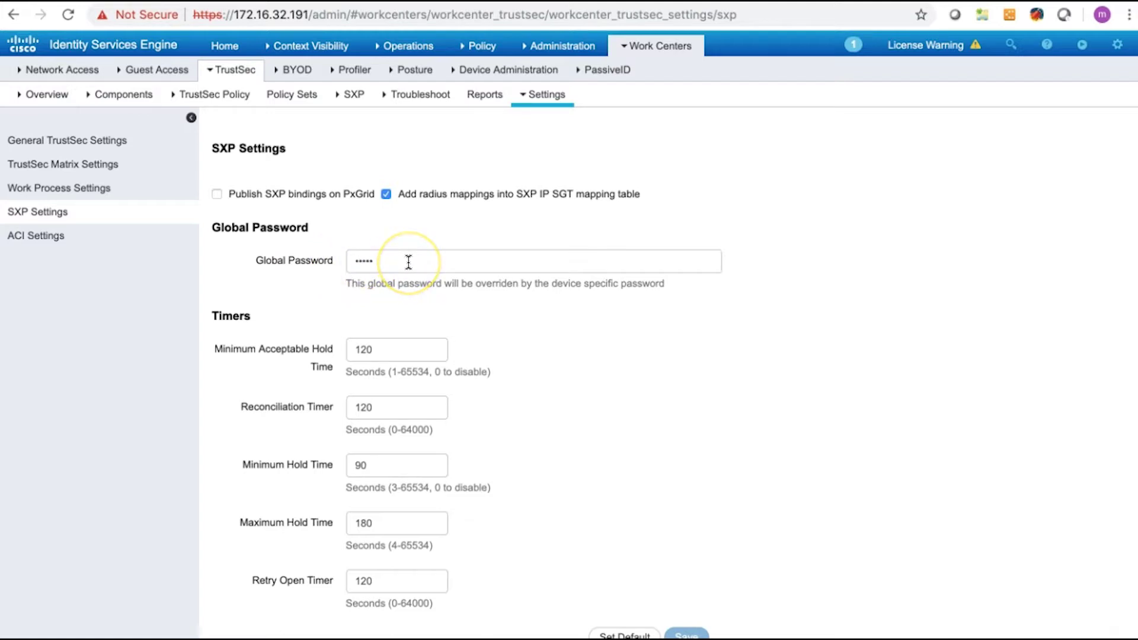
Step: Review the ACI Settings connection to APIC 172.16.32.124
scroll(409, 261, "down", 3)
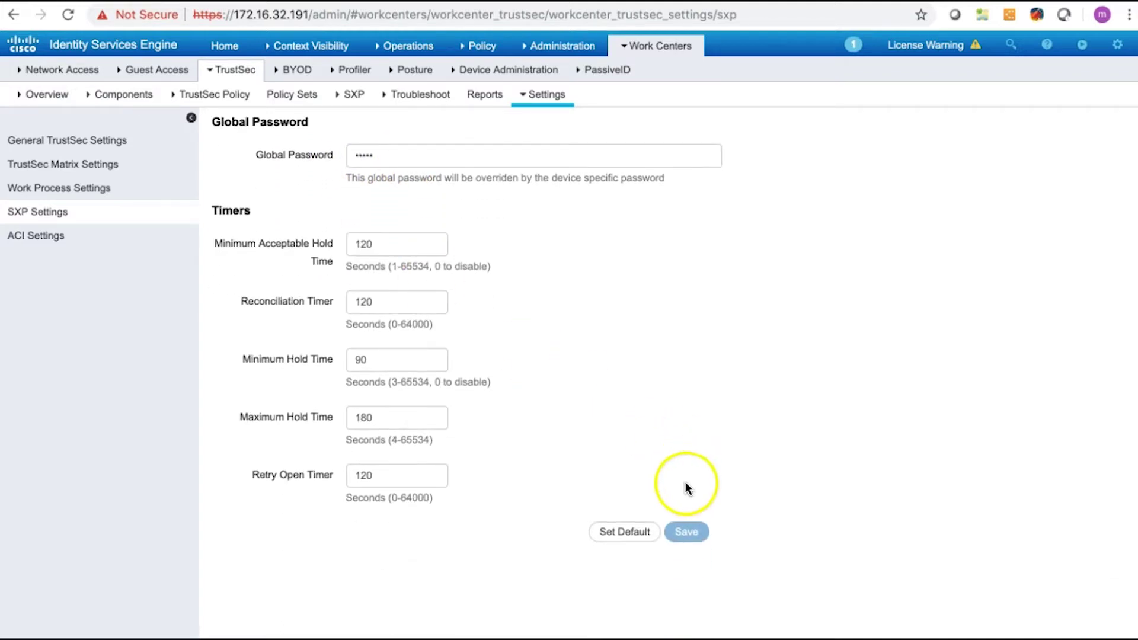
left_click(97, 240)
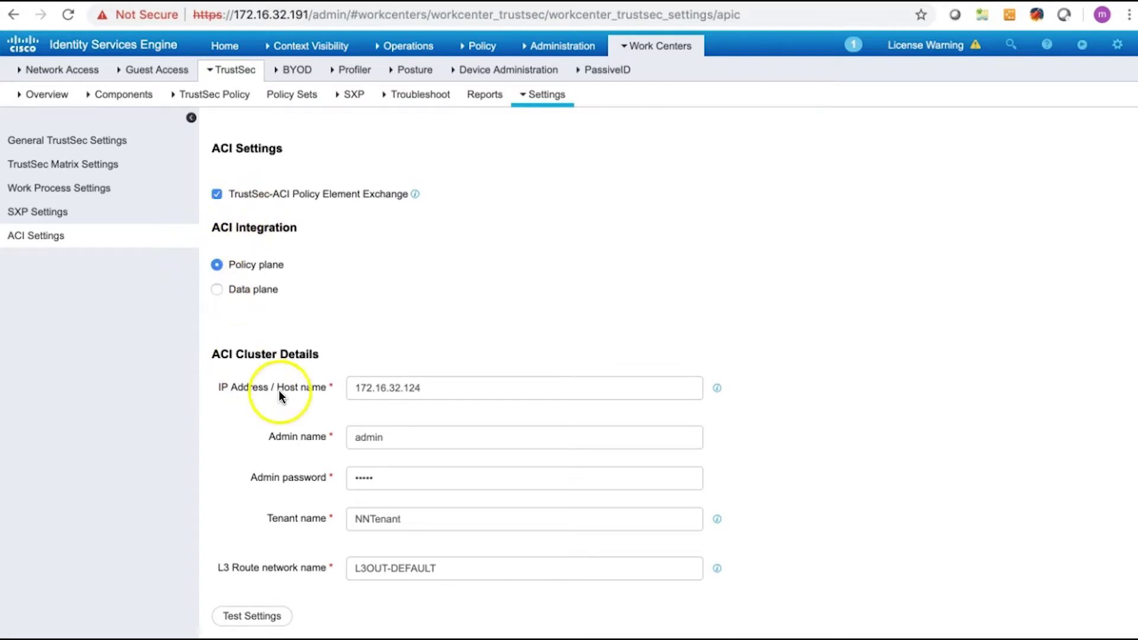
scroll(298, 396, "down", 4)
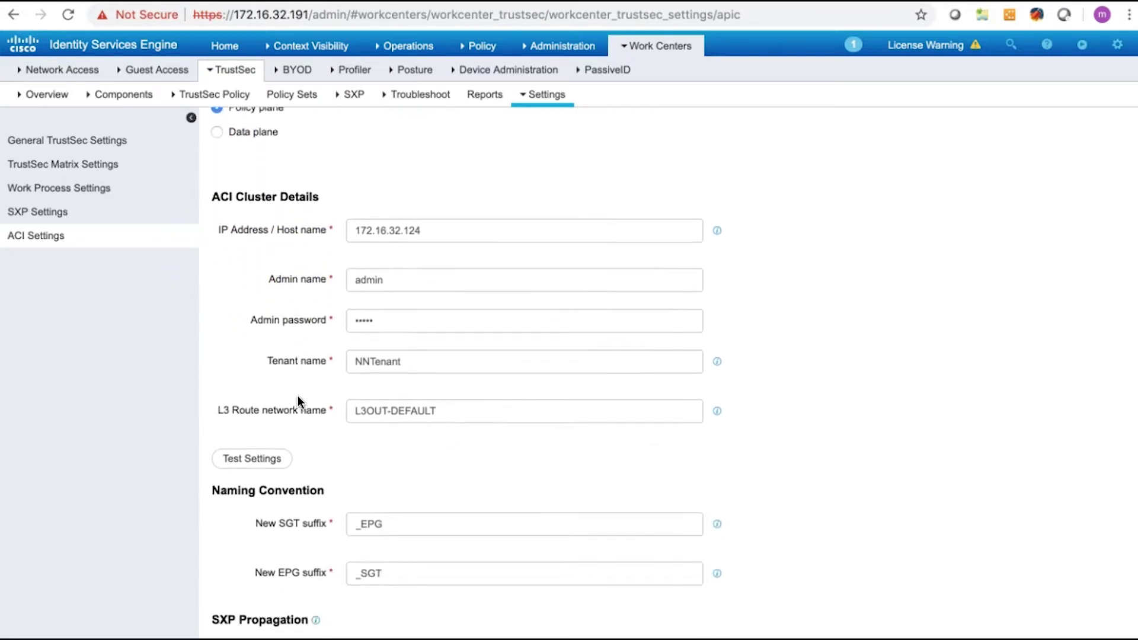
scroll(298, 396, "down", 1)
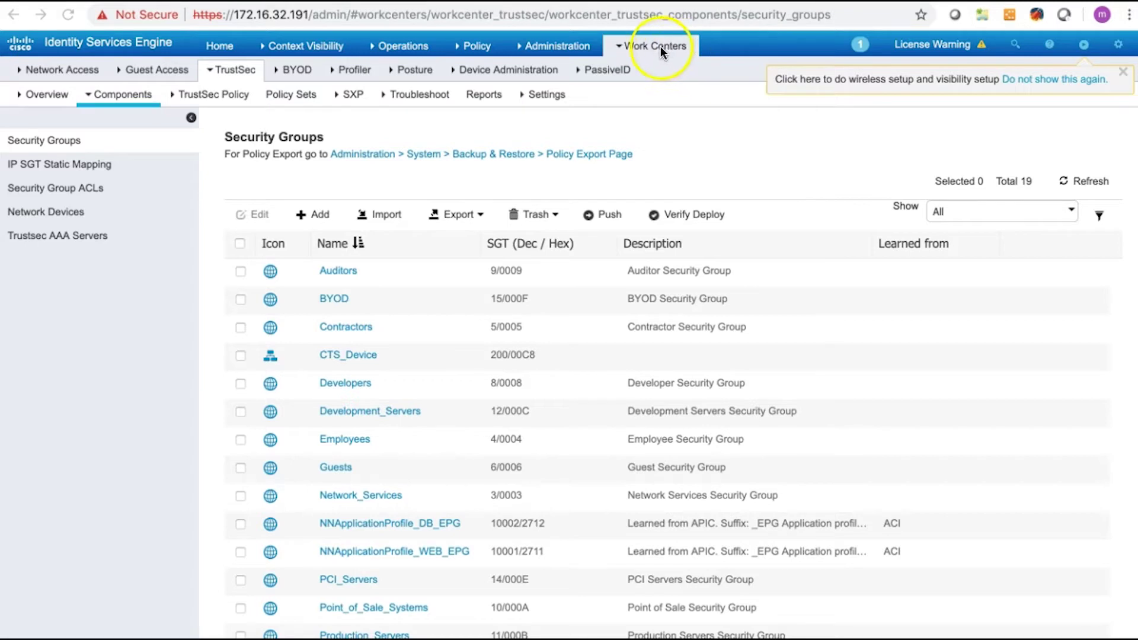
Step: Open the Contractors security group and verify tag value 5 with Propagate to ACI enabled
mouse_move(567, 46)
mouse_move(635, 46)
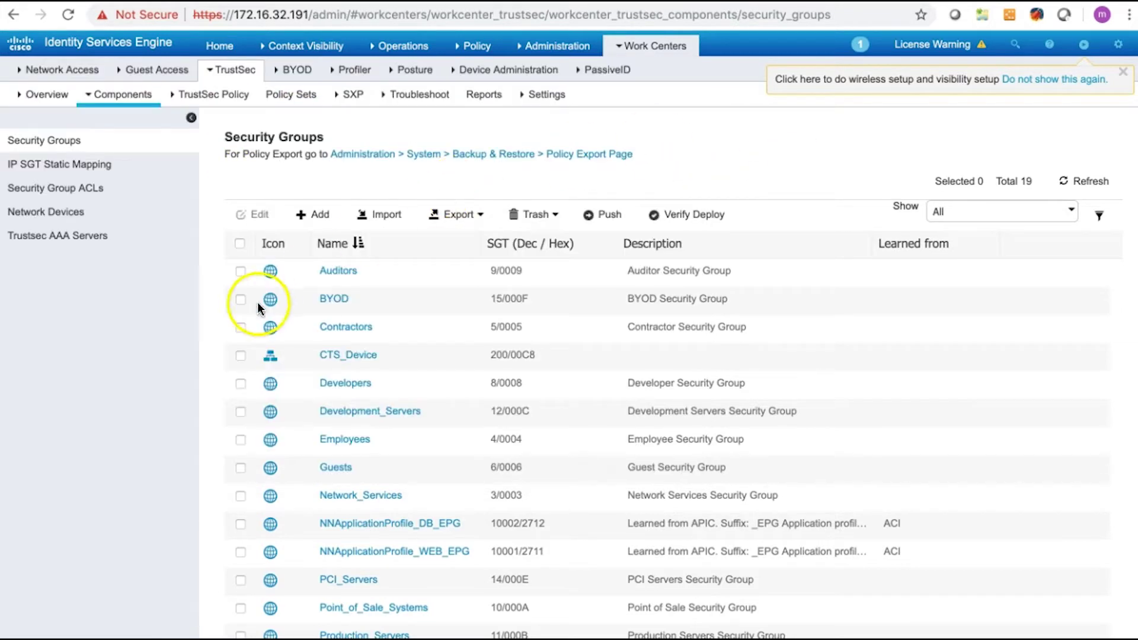
left_click(240, 327)
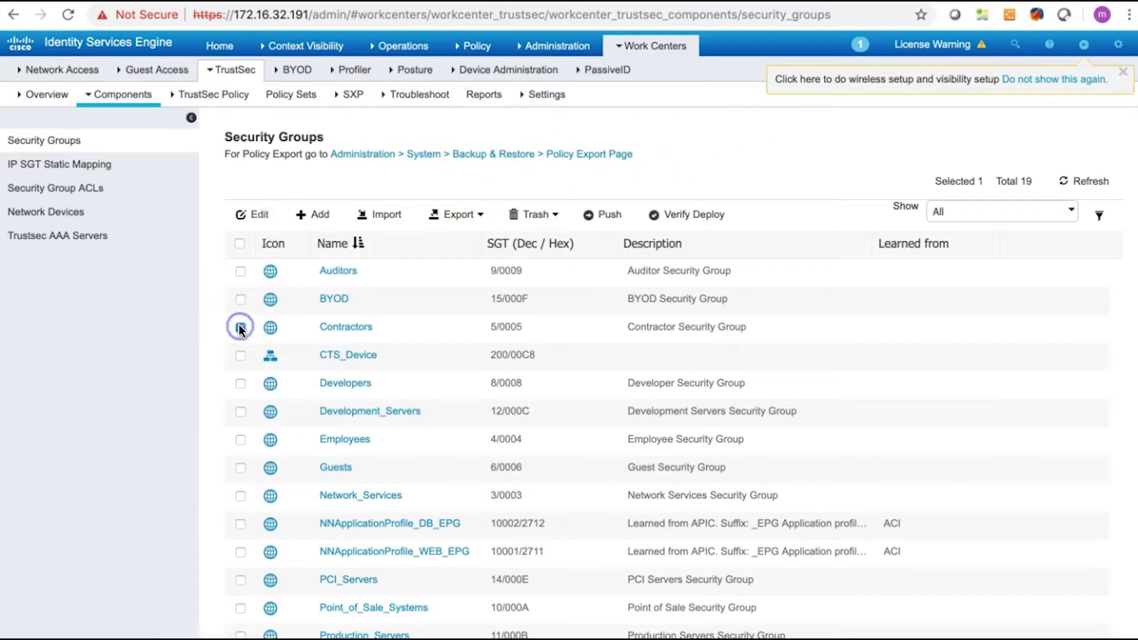
left_click(319, 320)
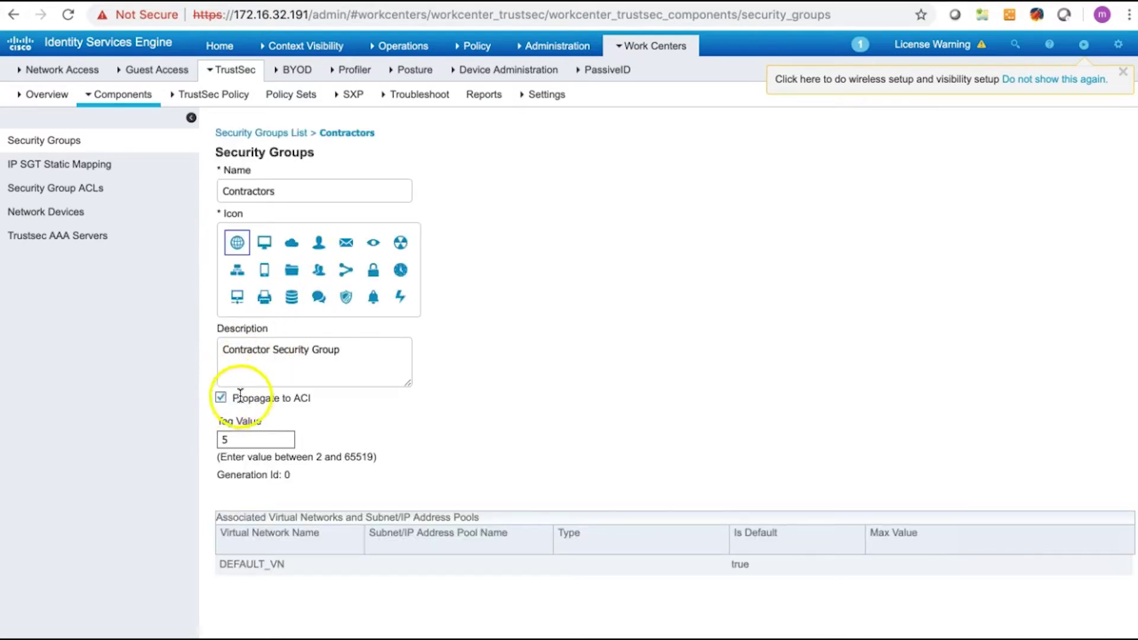
scroll(258, 390, "down", 1)
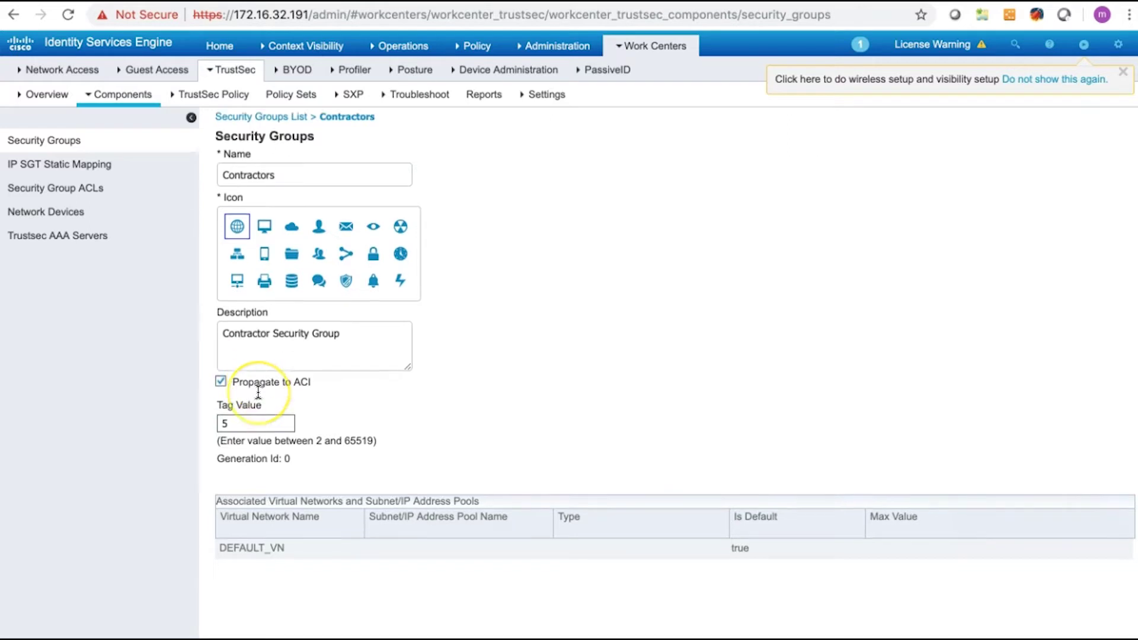
scroll(258, 392, "down", 3)
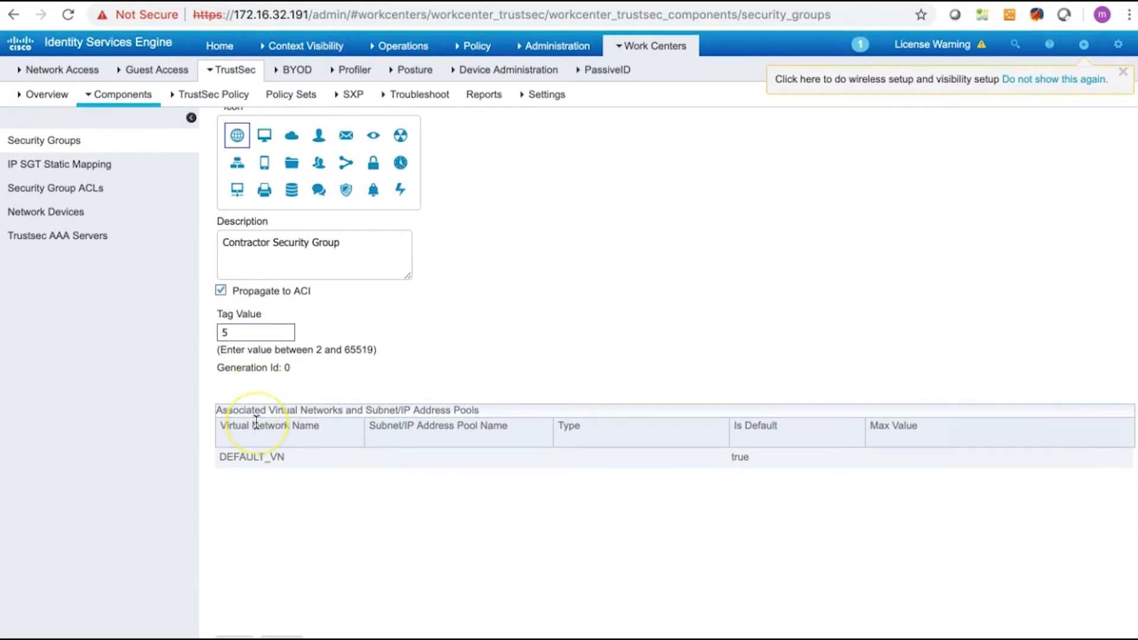
scroll(256, 422, "up", 4)
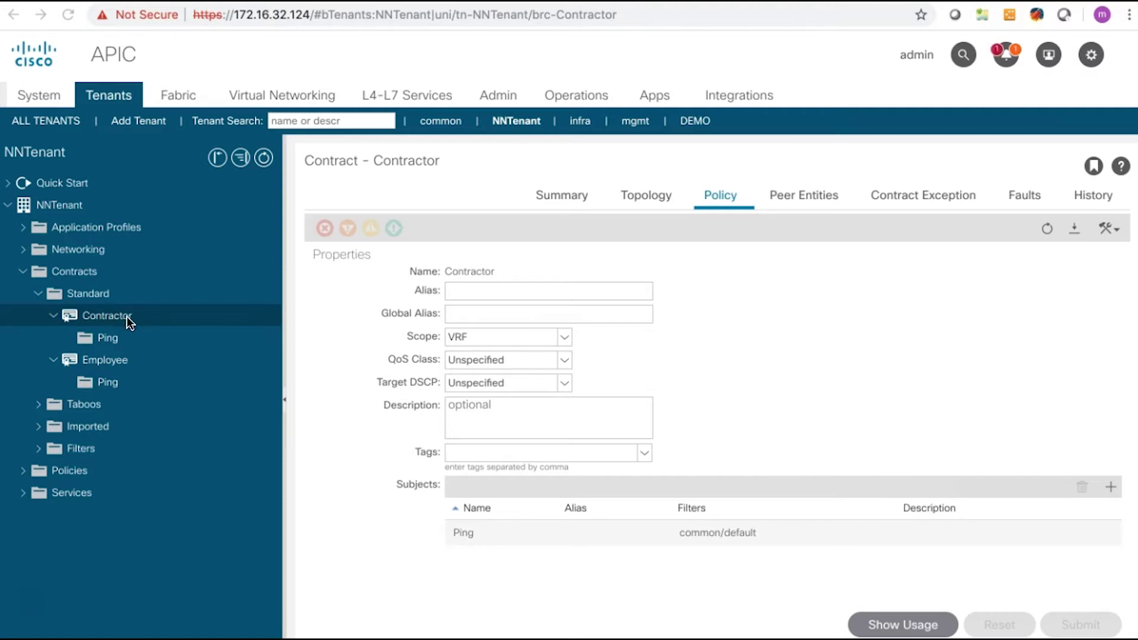
Step: View the Employee contract's policy, then open the NNApplicationProfile topology
left_click(122, 360)
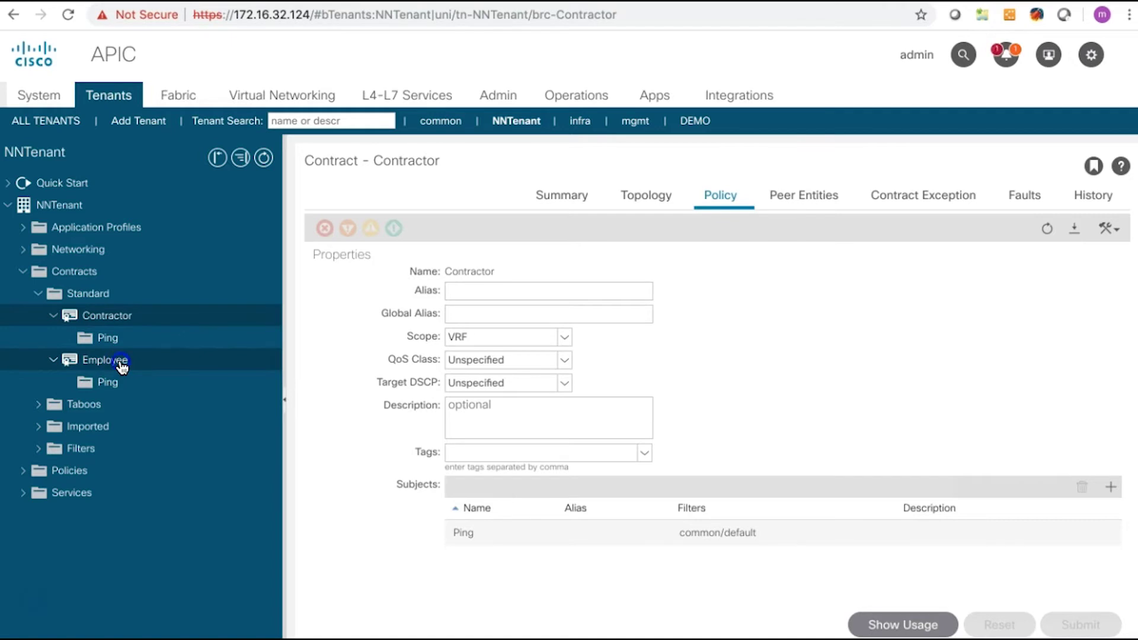
left_click(707, 195)
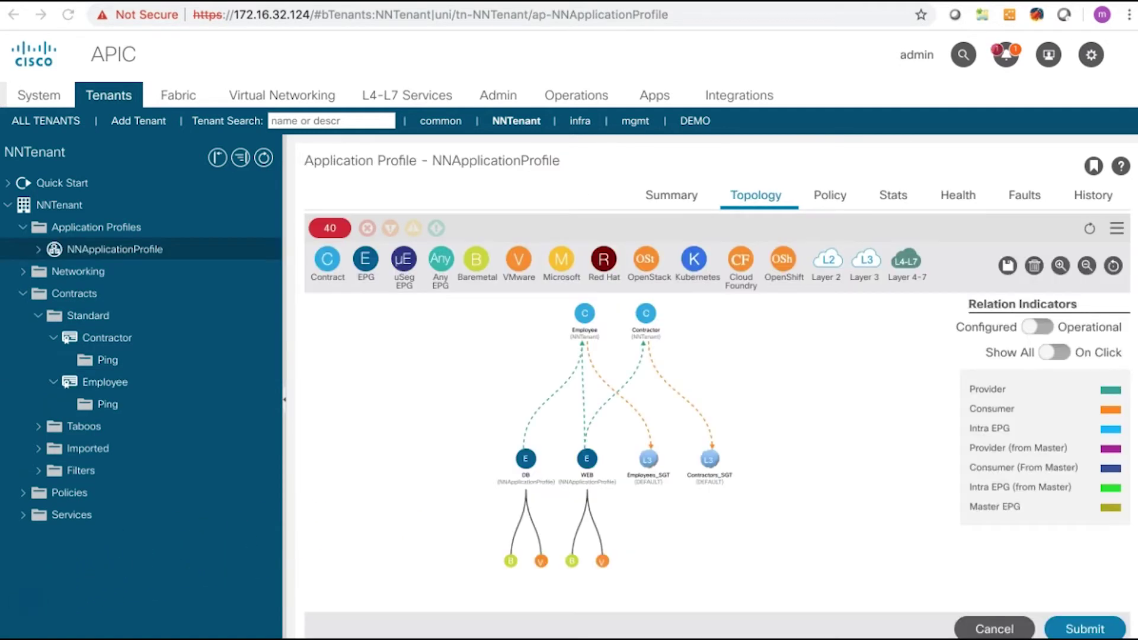
left_click(270, 568)
Step: Open the Employees_SGT external network under L3OUT-DEFAULT, showing no subnets yet
left_click(440, 448)
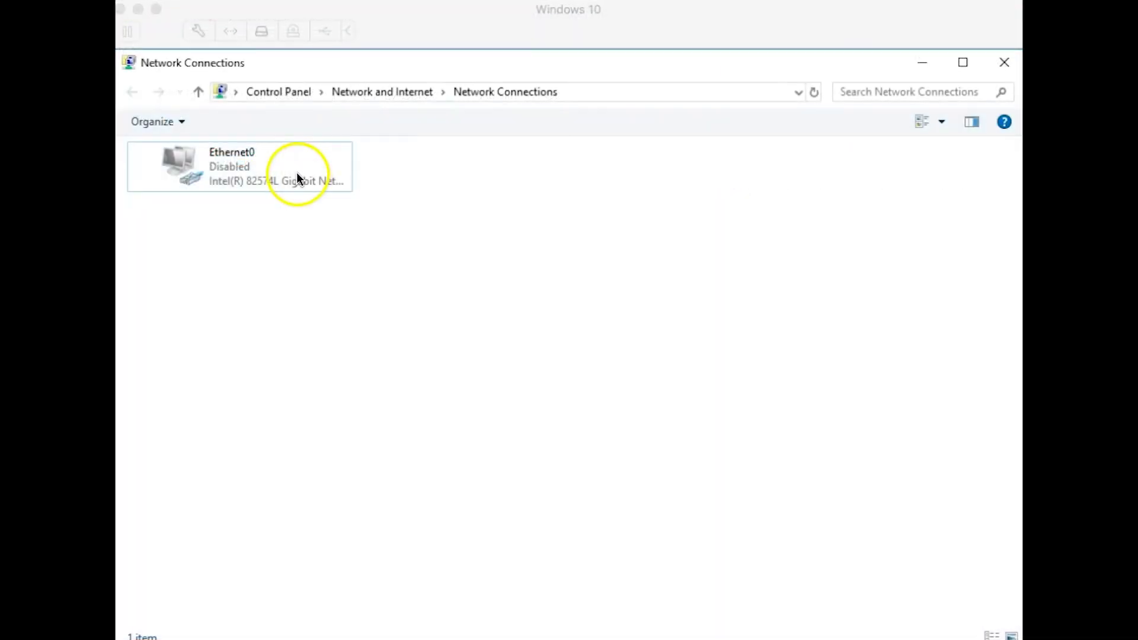
Step: Enable the disabled Ethernet0 adapter
left_click(298, 177)
right_click(298, 176)
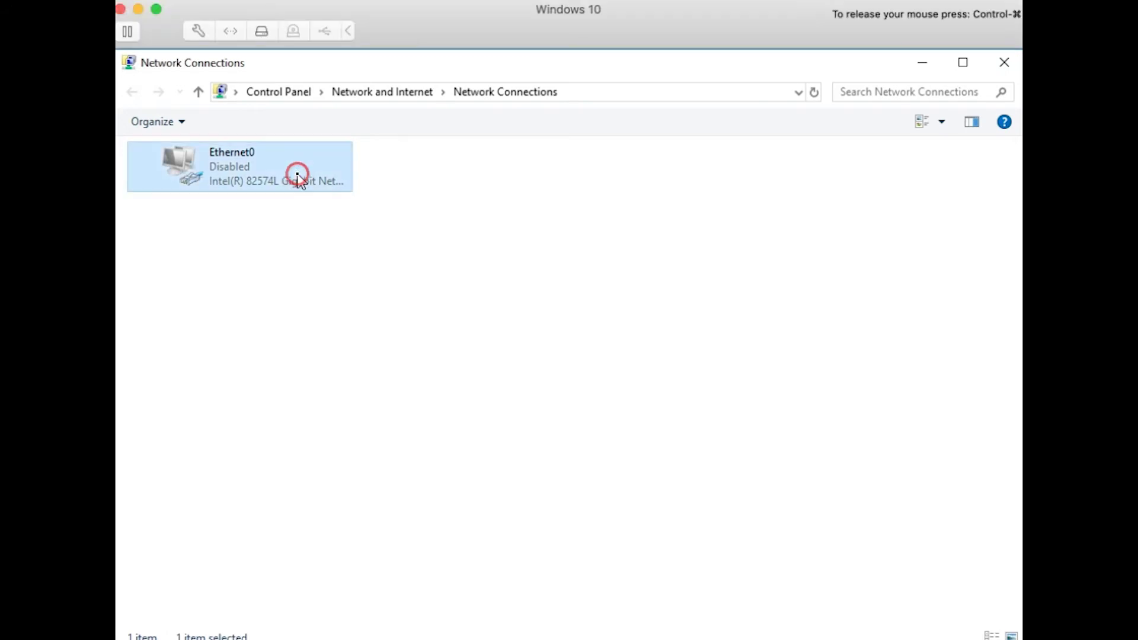
left_click(310, 186)
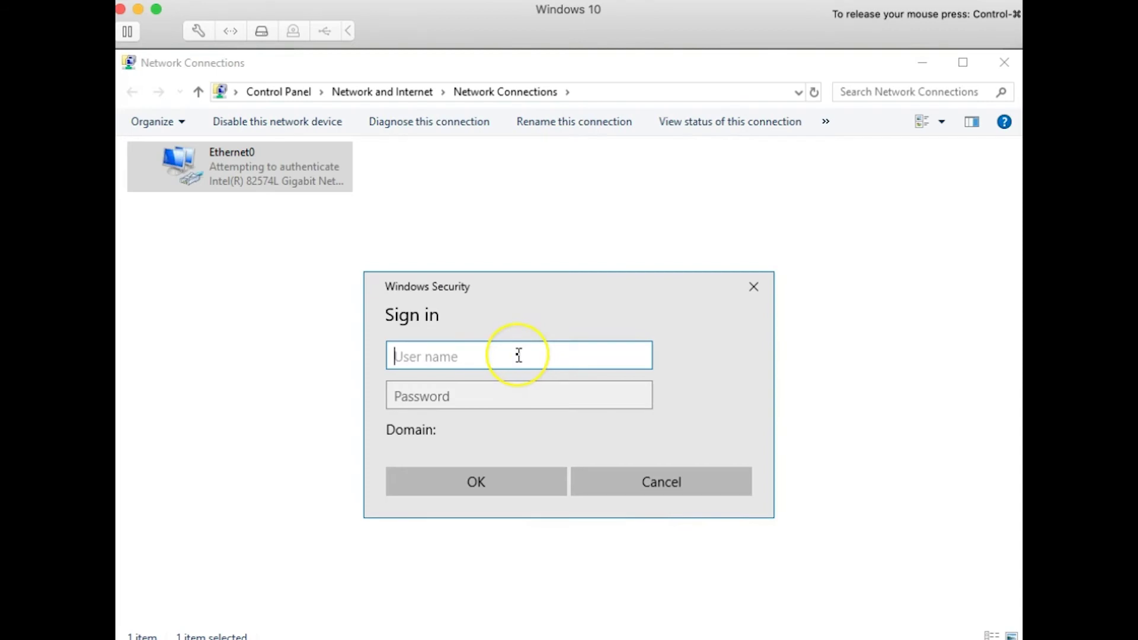
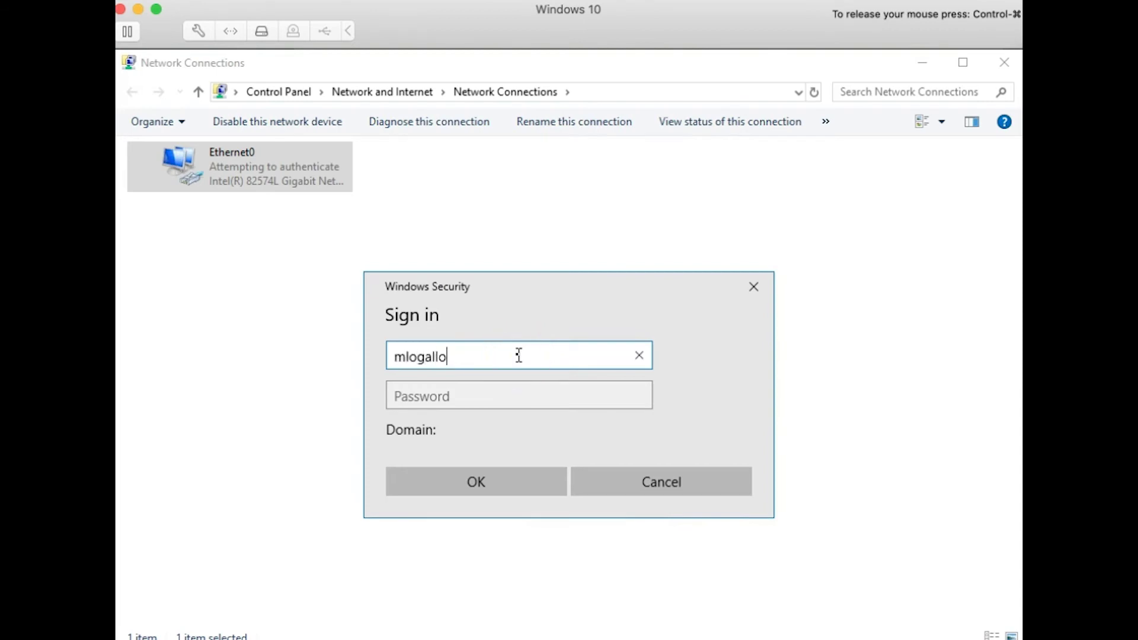
Step: Sign in as a netnology.io\ domain user with the account password
key("Left")
key("Left")
key("Left")
key("Left")
key("Left")
key("Left")
key("Left")
type("netno")
type("logy.io\\")
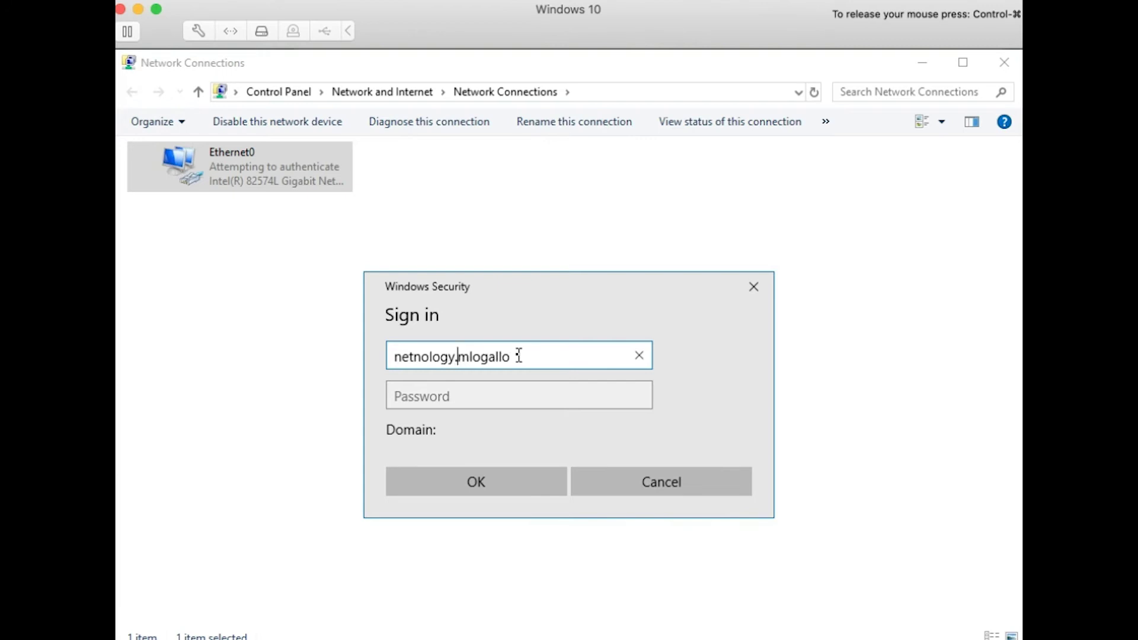
key("Tab")
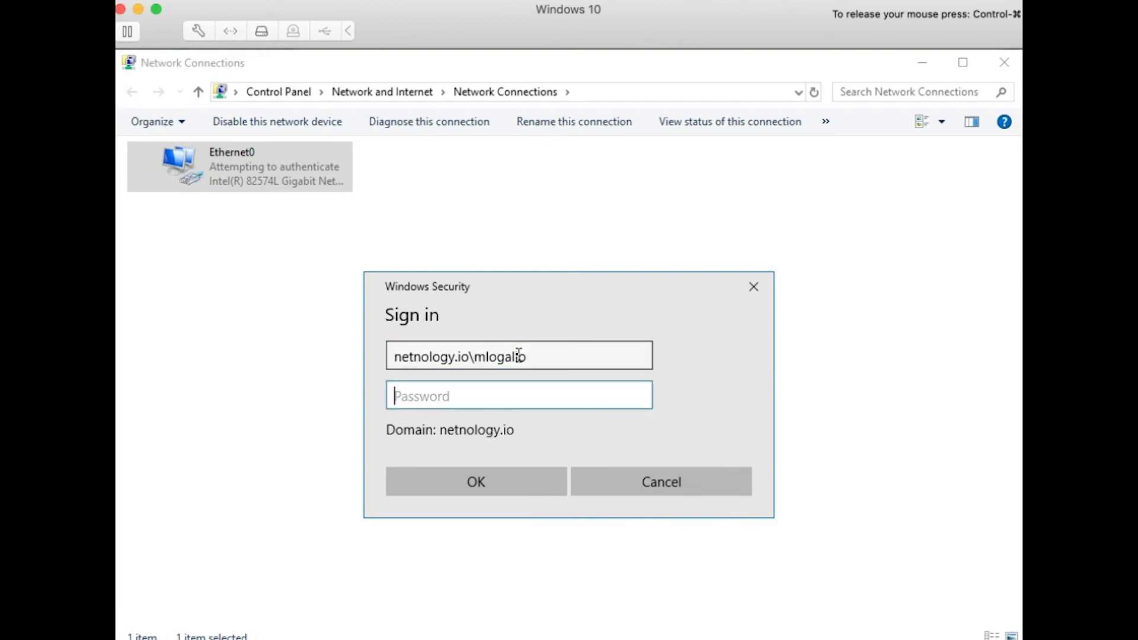
type("••••••••••")
left_click(504, 485)
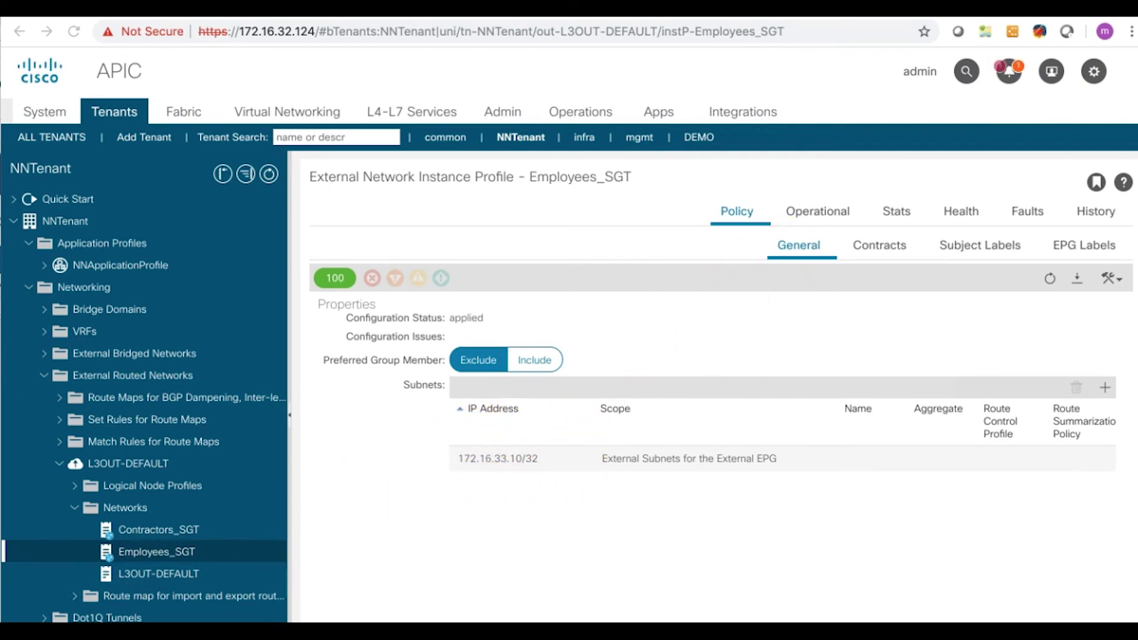
left_click(478, 282)
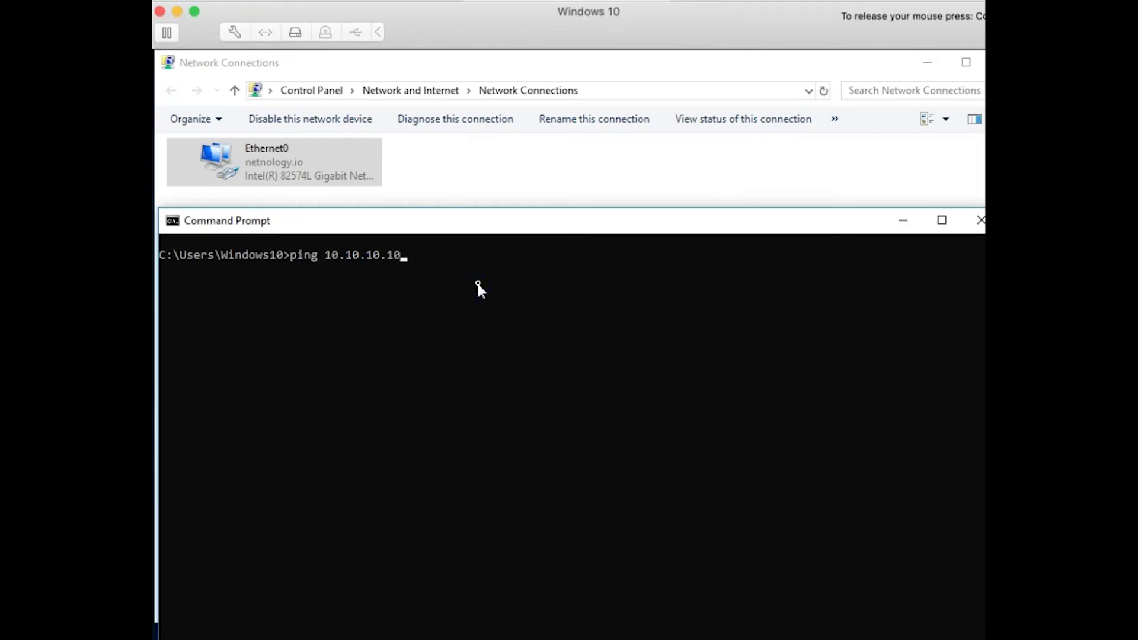
Step: Ping 10.10.10.10 and then 10.10.20.10 as the employee, confirming replies from both
key("Return")
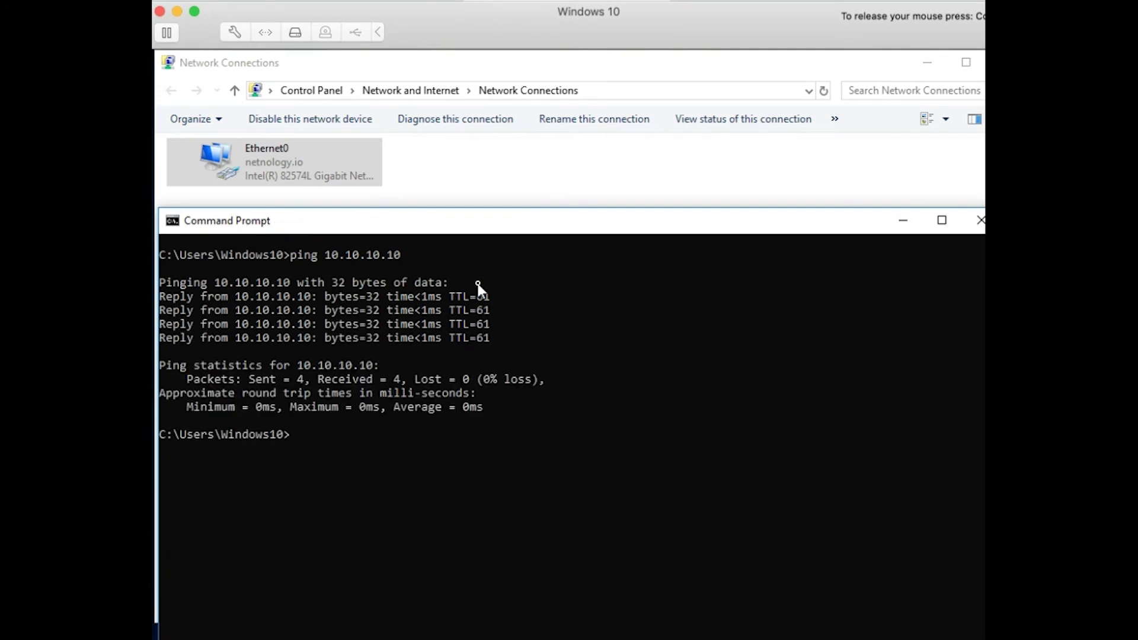
key("Up")
key("Left")
key("Left")
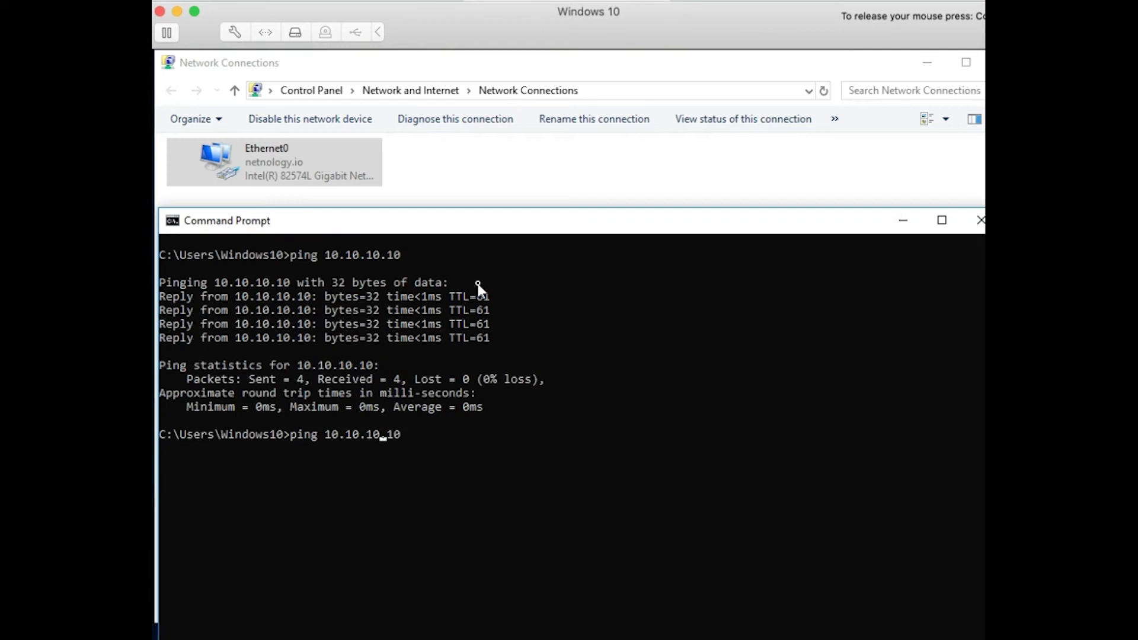
key("BackSpace")
type("2")
key("Return")
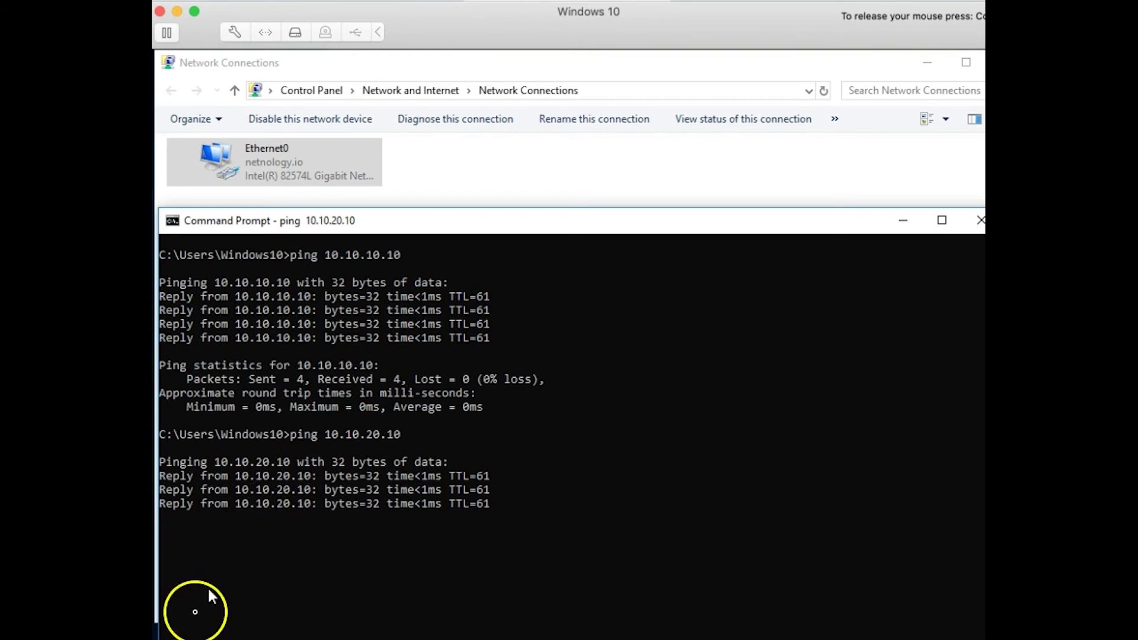
left_click(307, 158)
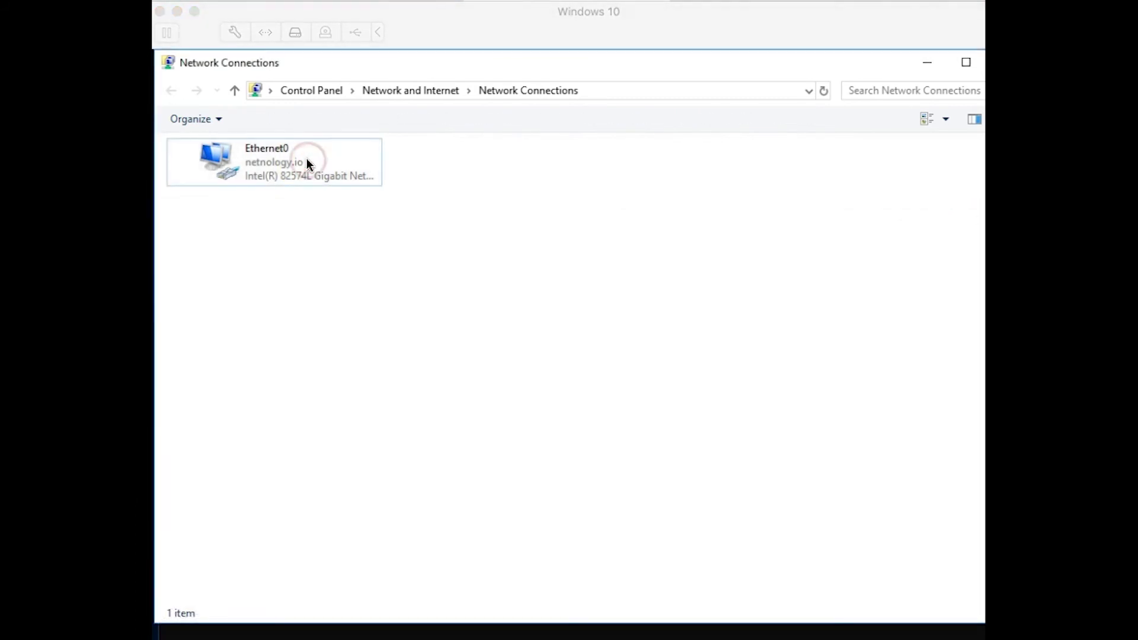
Step: Disable and re-enable the Ethernet0 adapter
right_click(307, 160)
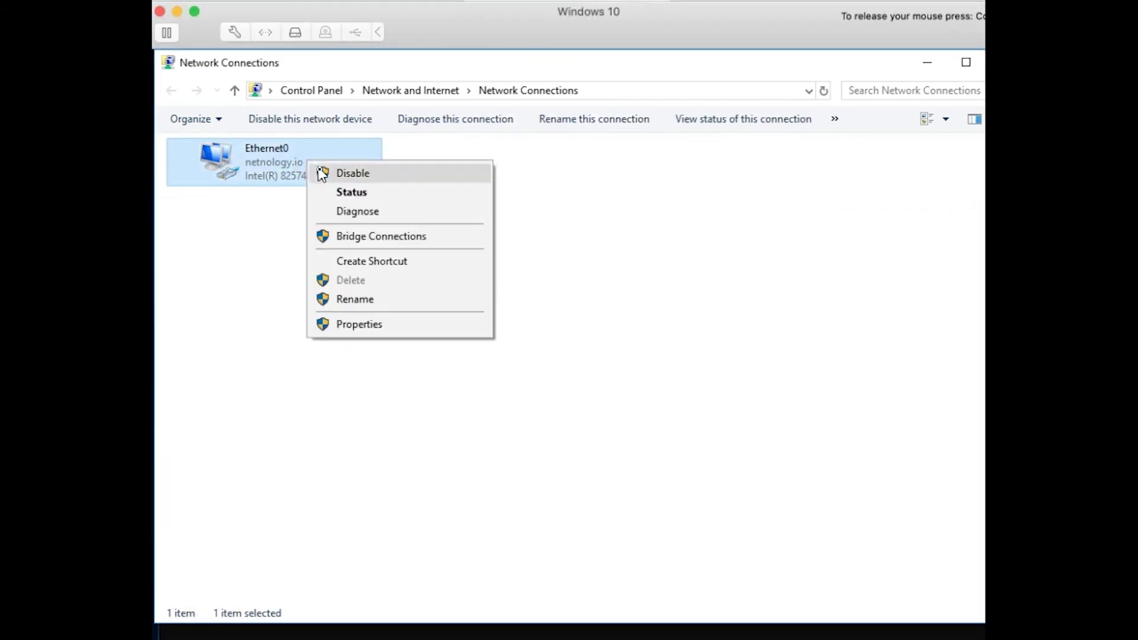
left_click(323, 172)
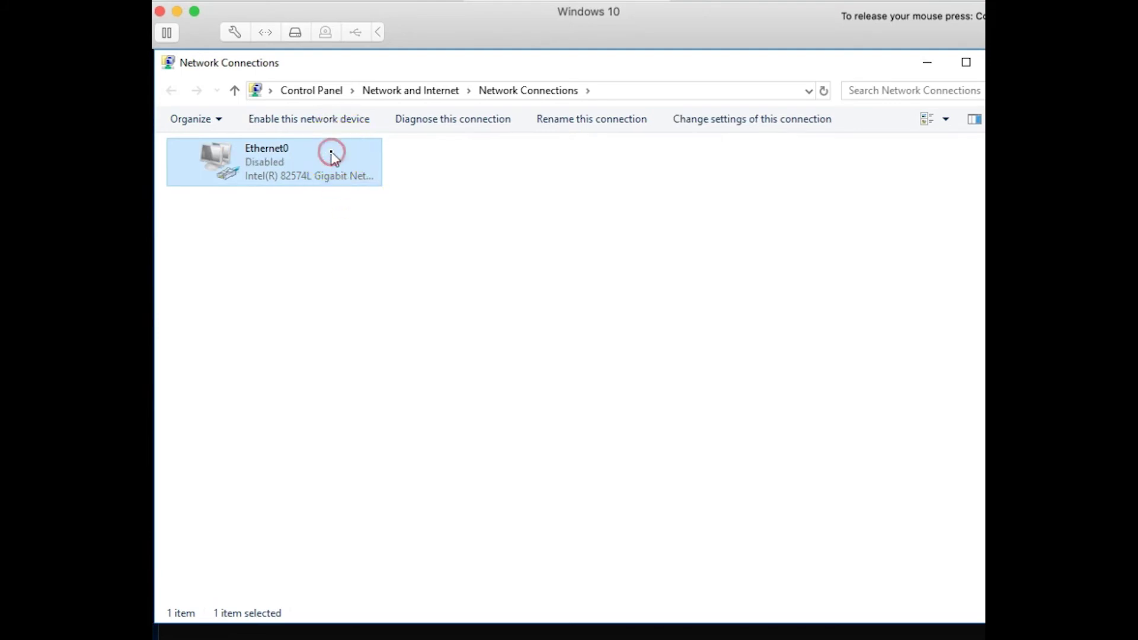
right_click(331, 152)
left_click(352, 165)
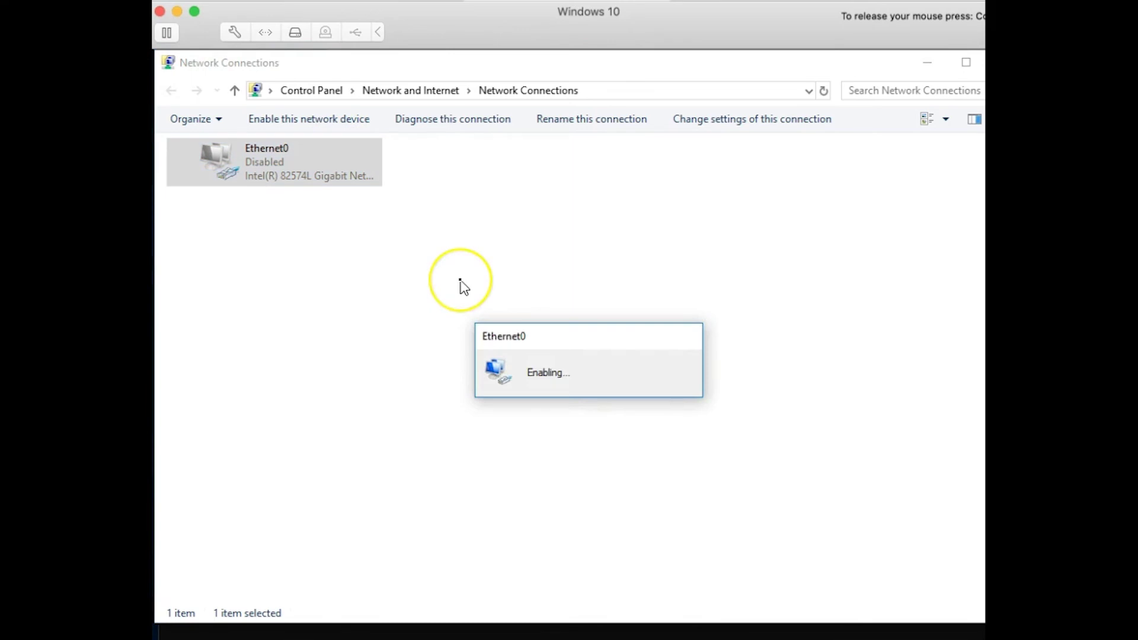
Step: Sign Ethernet0 in with user name 'contractor' and the account password
type("c")
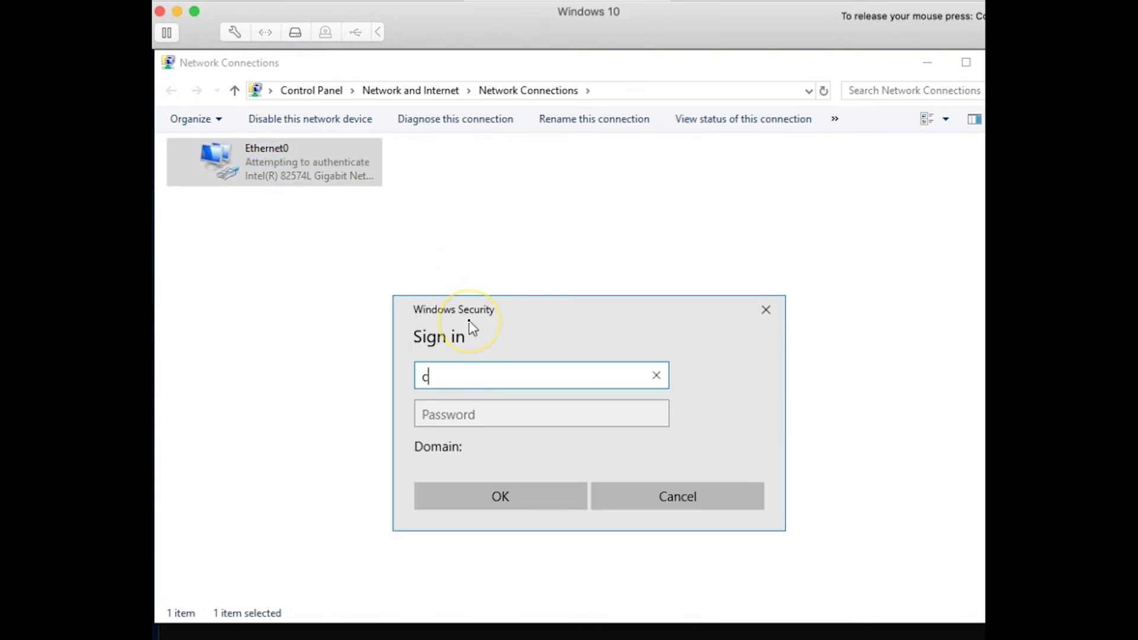
type("ontractor")
key("Tab")
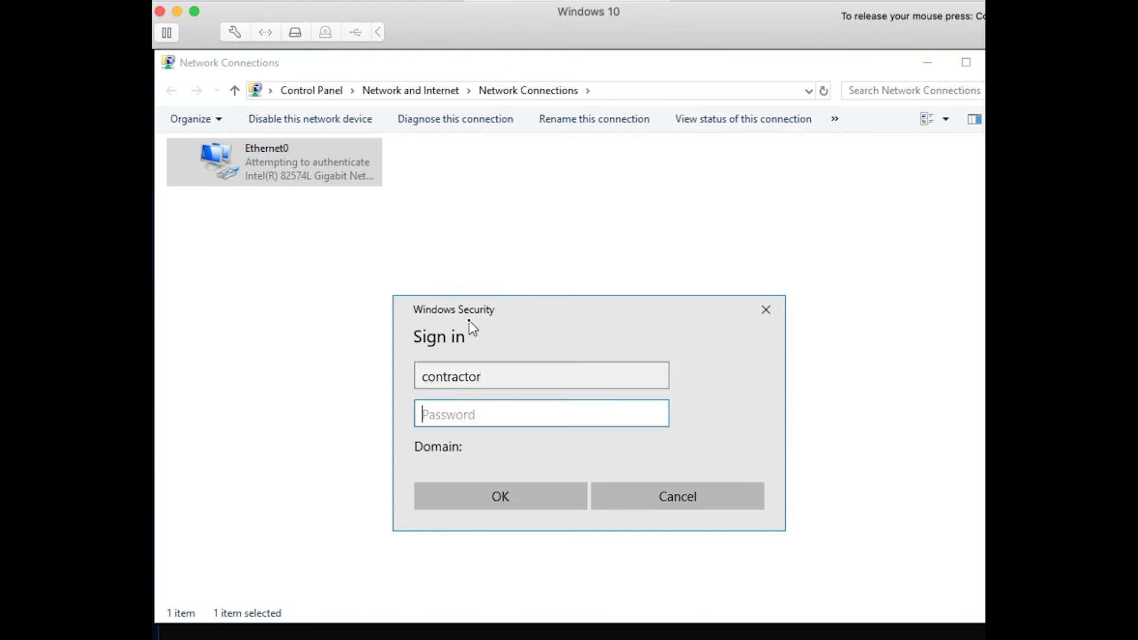
type("••••••••••")
key("Return")
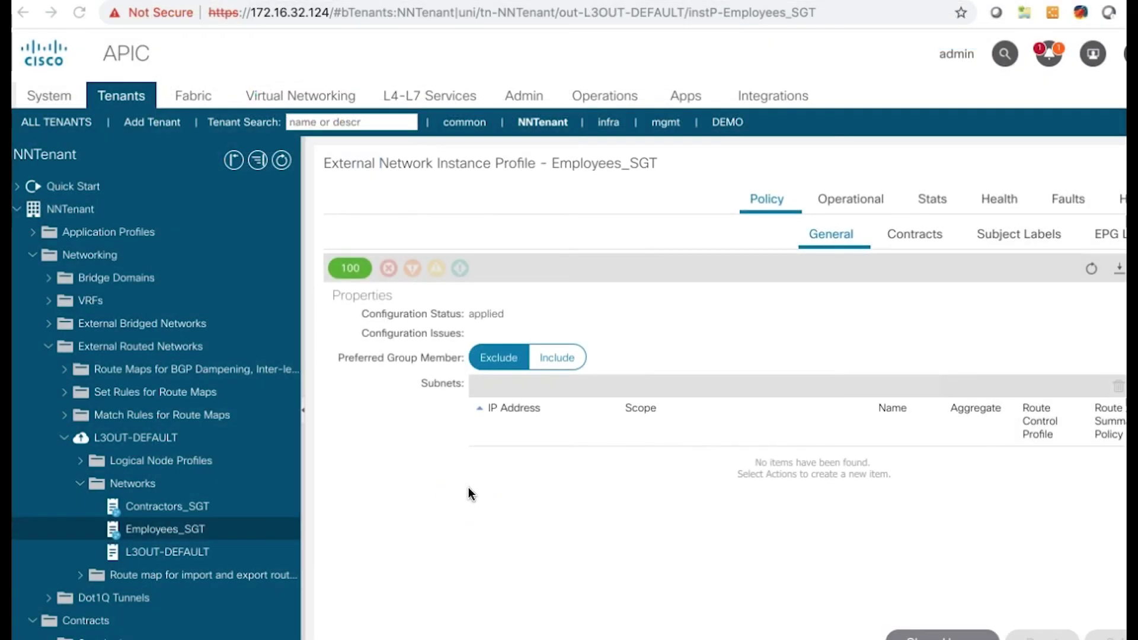
left_click(591, 461)
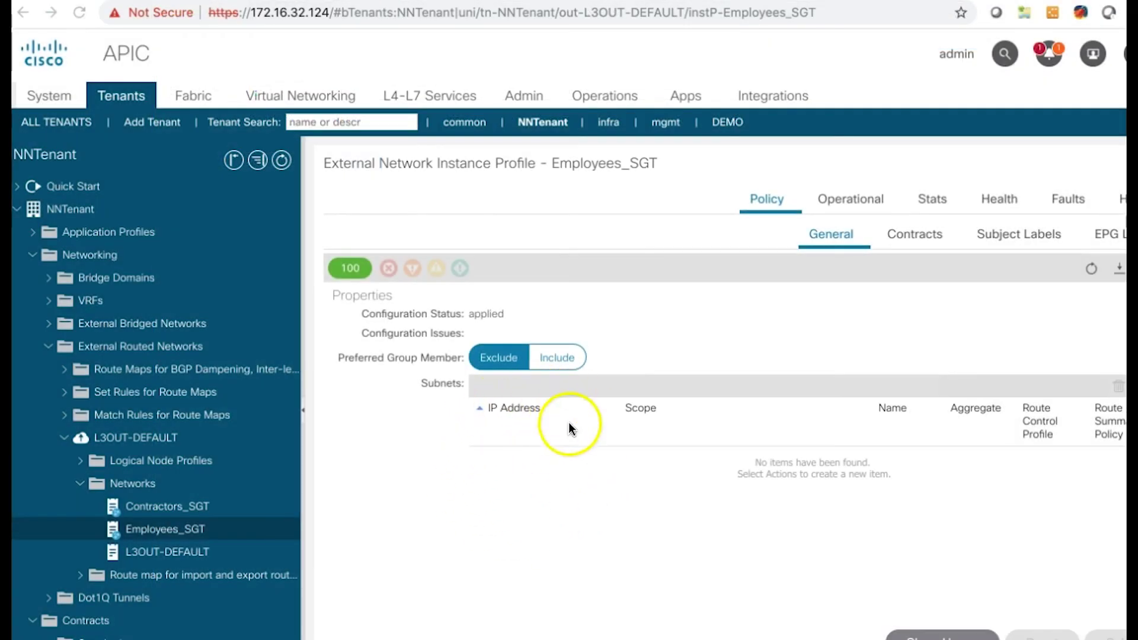
Step: Show the Contractors_SGT profile's Subnets table listing 172.16.33.10/32
left_click(202, 508)
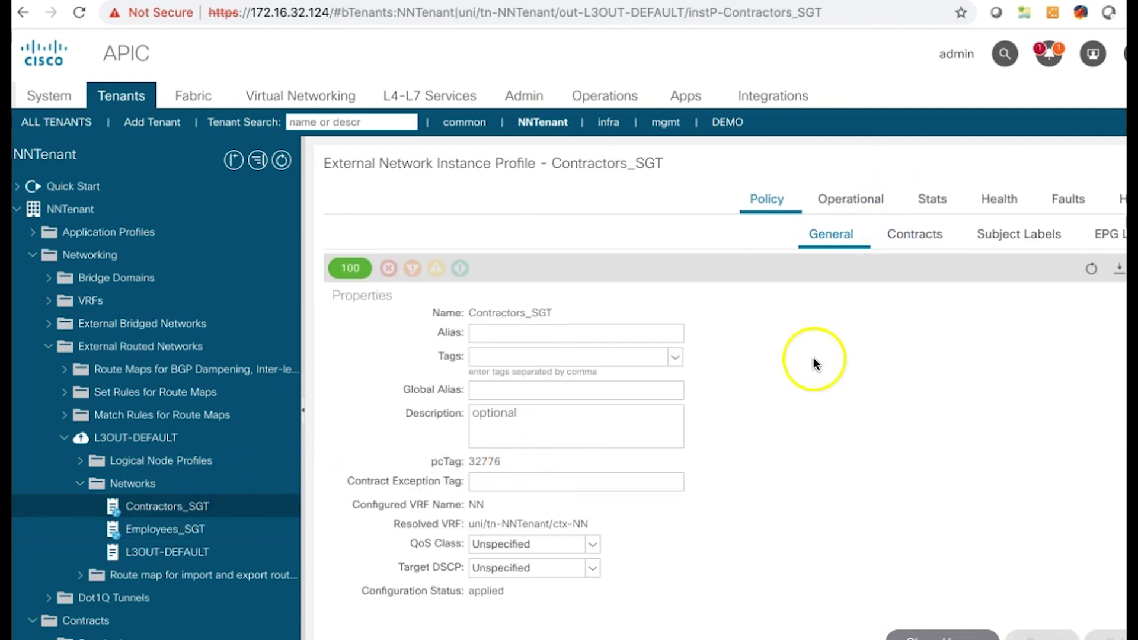
scroll(813, 362, "down", 5)
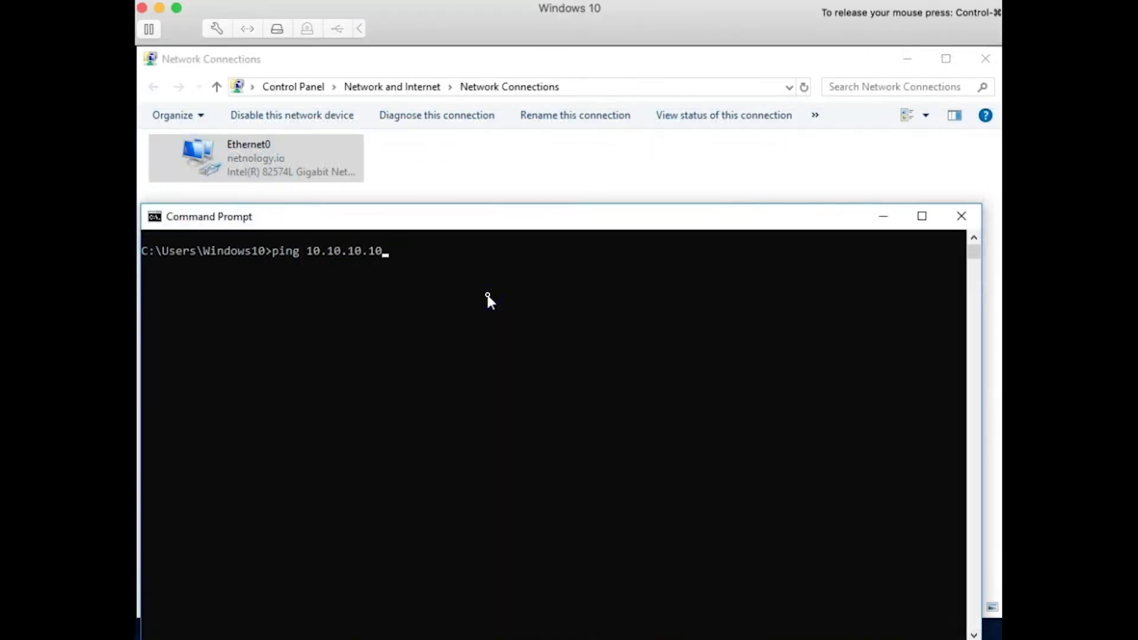
Step: As the contractor, ping 10.10.10.10 (4/4 replies), then start a ping to 10.10.20.10
key("Return")
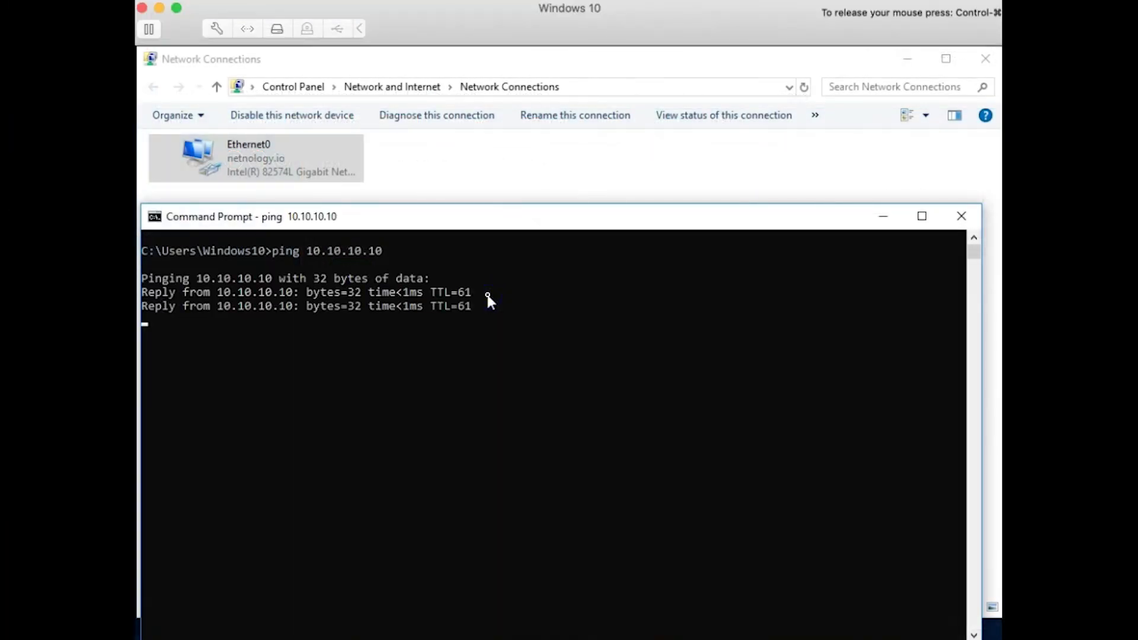
key("Up")
key("BackSpace")
type("2")
key("Return")
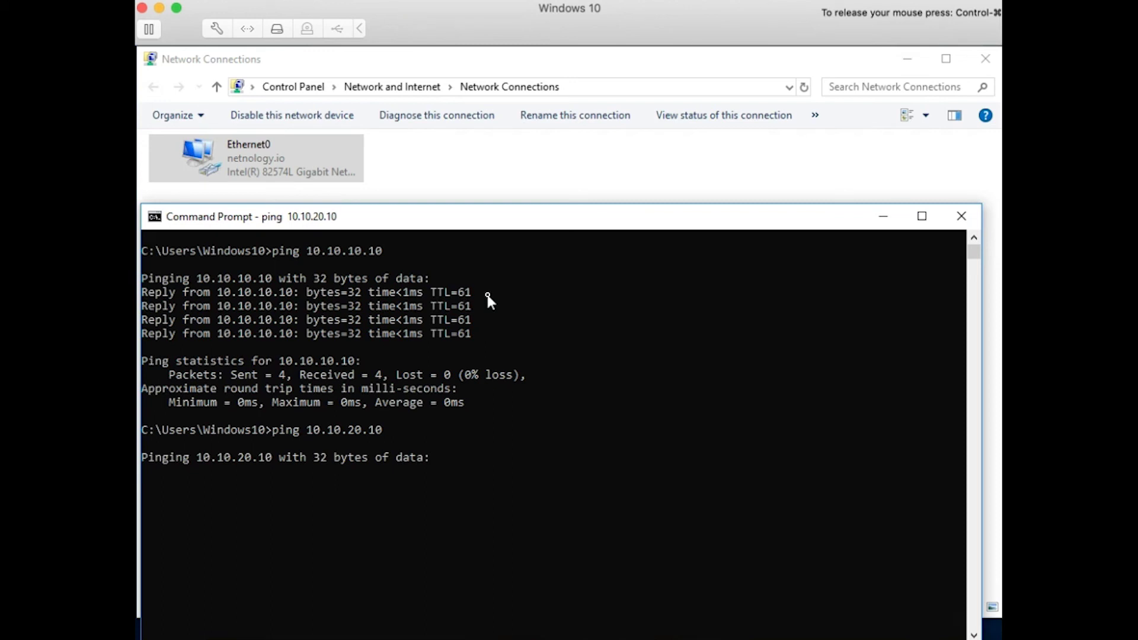